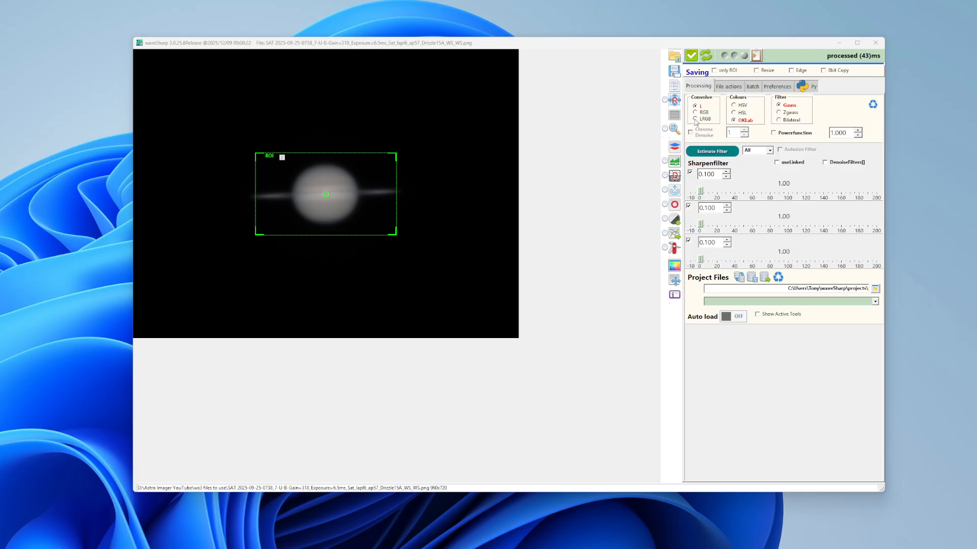
# - Set Convolve to LRGB, switch the filter type to Zgauss and enable Chroma Denoise
pyautogui.click(695, 119)
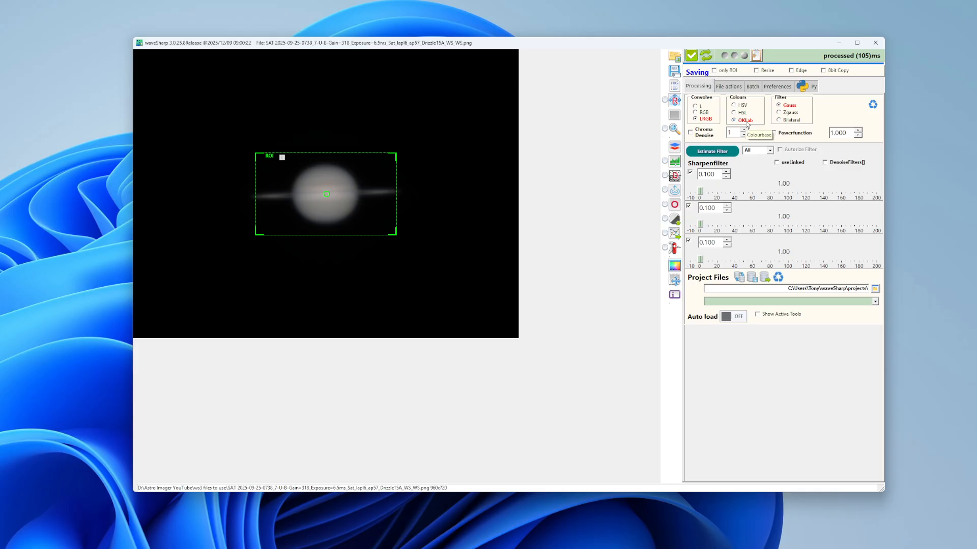
pyautogui.click(779, 112)
pyautogui.click(690, 133)
# - Sharpen the image with about 99.76 on the first layer, 50.78 on the second and 25.83 on the third
pyautogui.moveTo(701, 192); pyautogui.dragTo(790, 197)
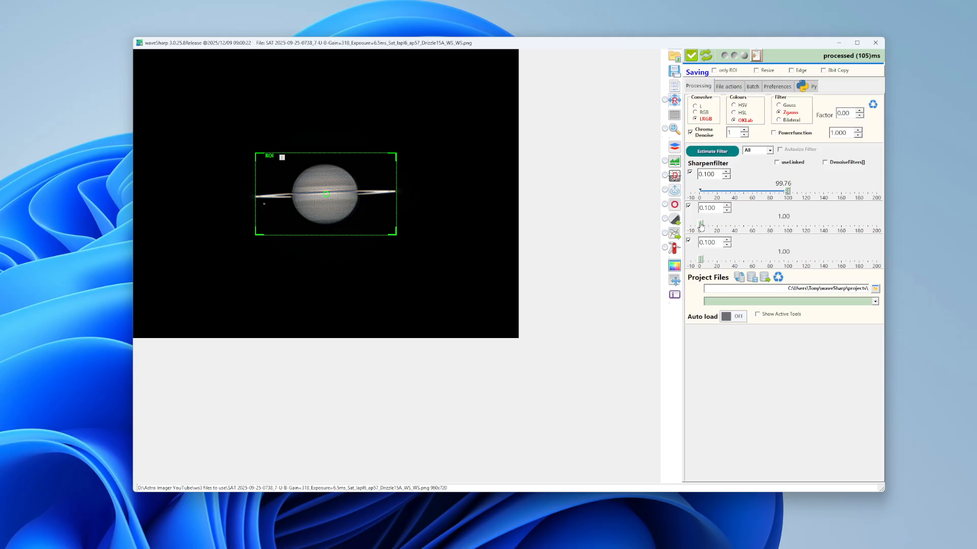
pyautogui.moveTo(701, 227); pyautogui.dragTo(745, 226)
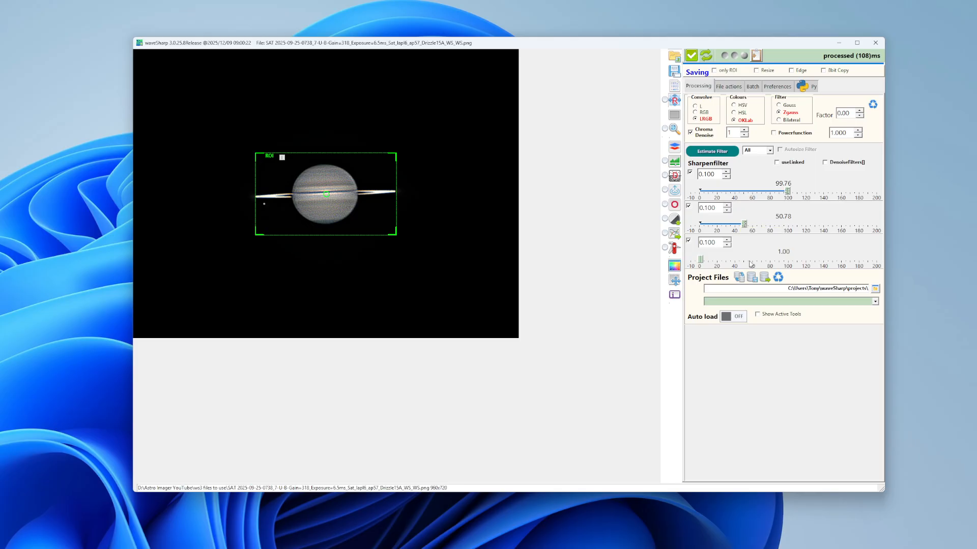
pyautogui.moveTo(701, 260); pyautogui.dragTo(722, 259)
# - Raise the Zgauss factor to 0.50 to soften the sharpening noise
pyautogui.scroll(1, 850, 113)
pyautogui.scroll(1, 850, 113)
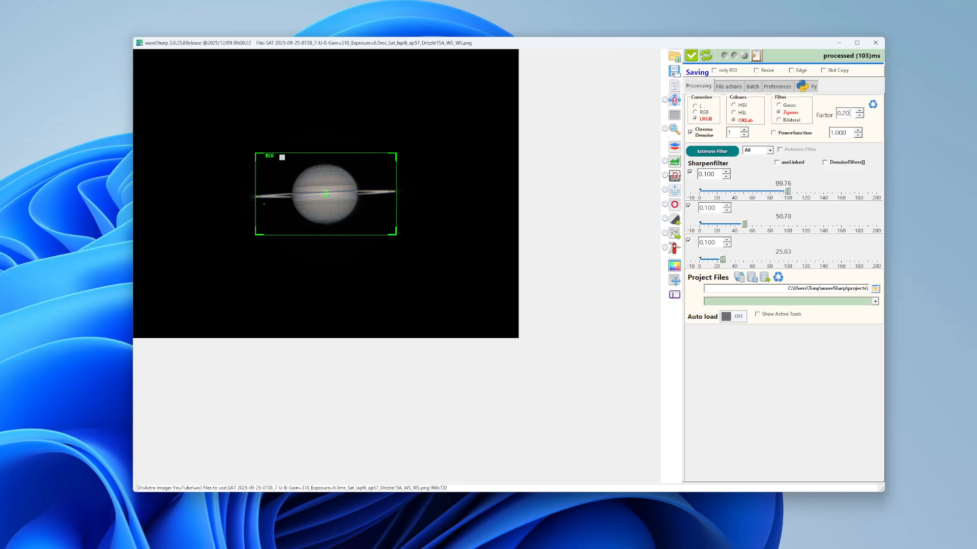
pyautogui.scroll(1, 850, 113)
pyautogui.scroll(1, 850, 113)
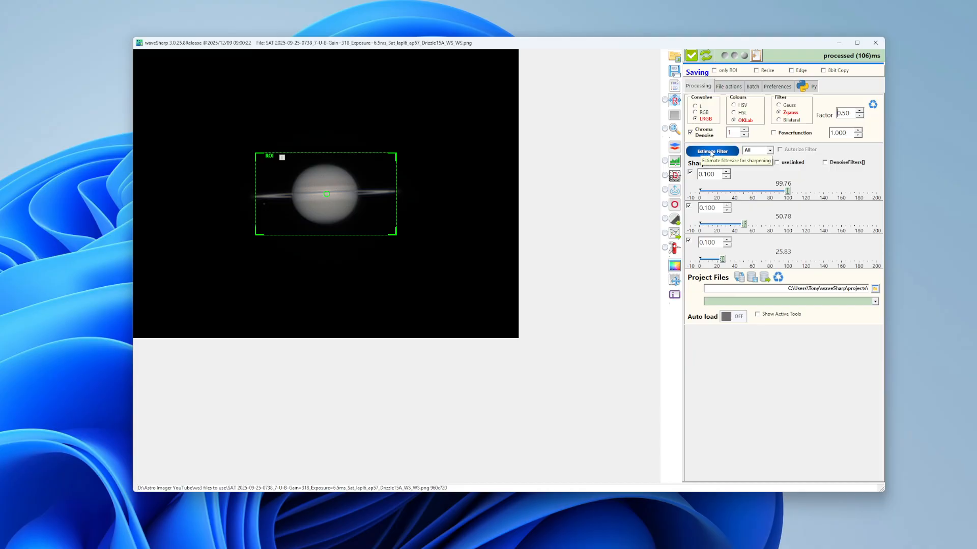
# - Estimate the sharpening filter size for all layers and leave the first layer's size at 0.149
pyautogui.click(711, 153)
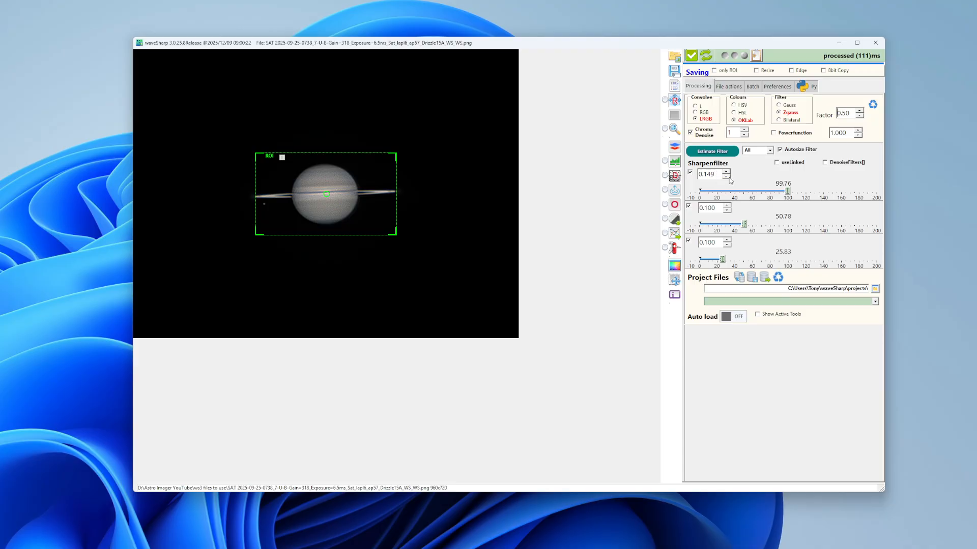
pyautogui.click(726, 177)
pyautogui.scroll(-1, 718, 173)
pyautogui.scroll(1, 718, 174)
# - Open a zoomed preview beside the planet and set Chroma Denoise to 4, toggling it to compare the effect
pyautogui.click(674, 129)
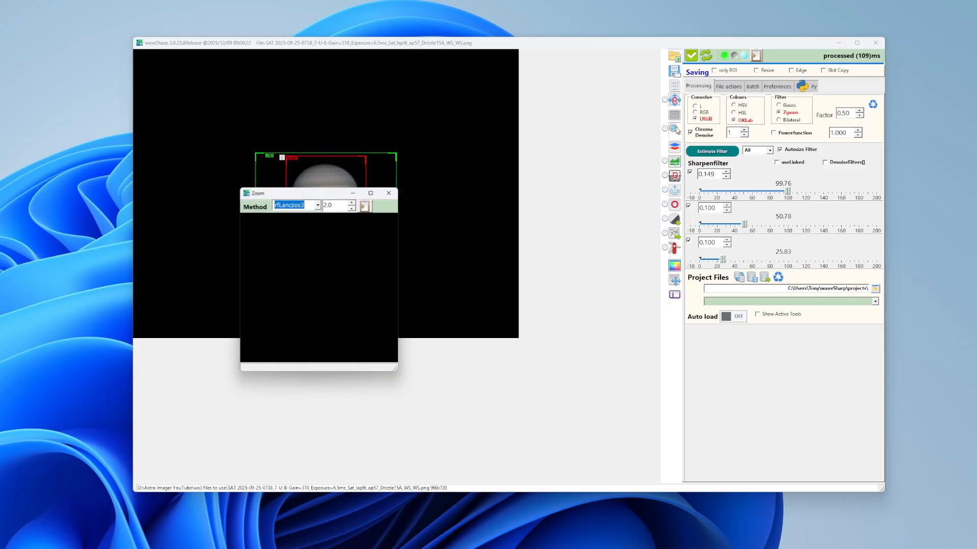
pyautogui.moveTo(305, 192); pyautogui.dragTo(514, 136)
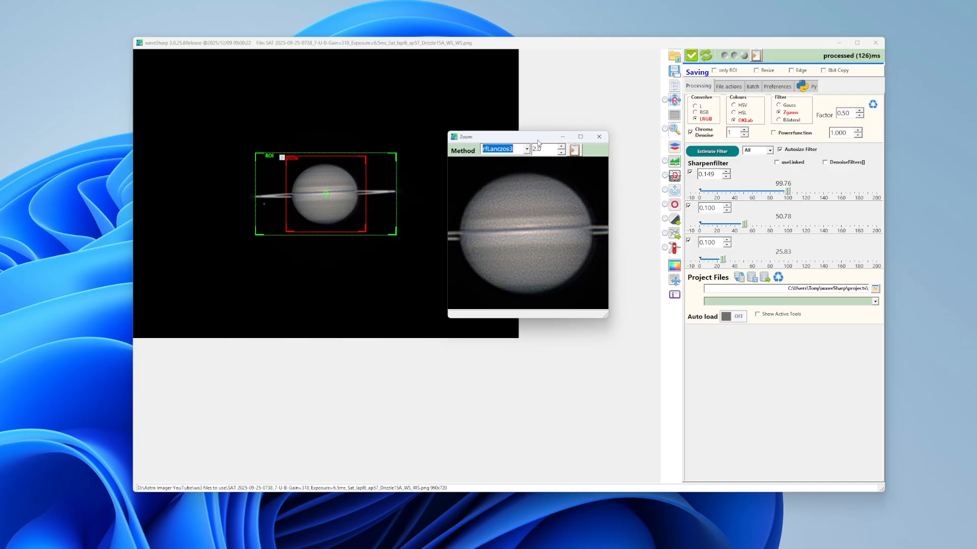
pyautogui.click(691, 132)
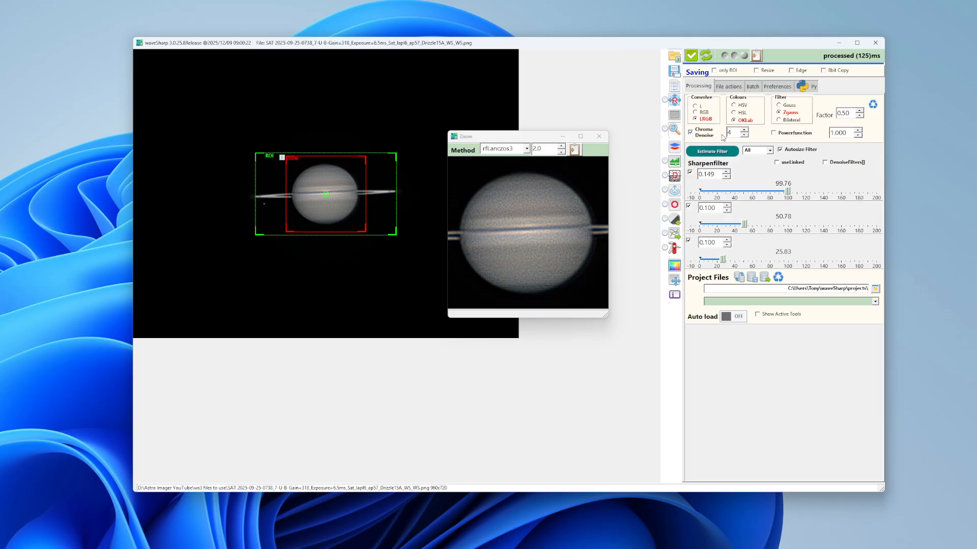
pyautogui.click(691, 133)
pyautogui.click(691, 134)
pyautogui.click(691, 134)
pyautogui.click(691, 134)
# - Set the Zgauss factor to 0.60 and move the zoomed preview clear of the planet
pyautogui.click(850, 114)
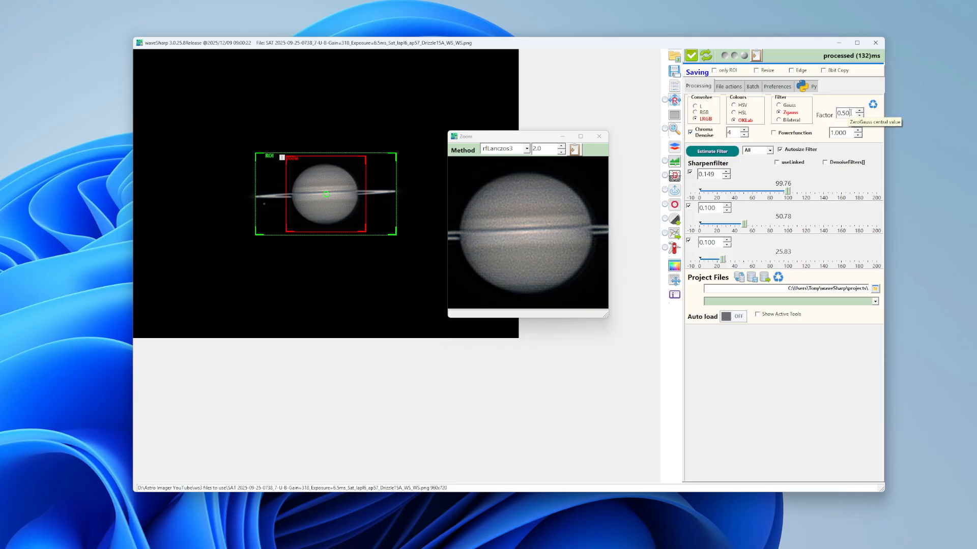
pyautogui.scroll(1, 851, 113)
pyautogui.moveTo(529, 141); pyautogui.dragTo(565, 68)
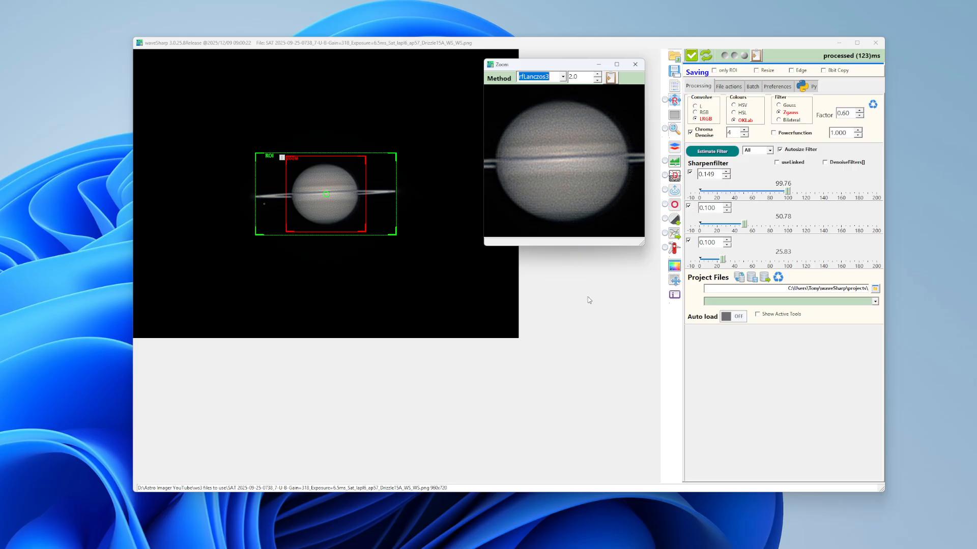
# - Set the histogram's colour balance to recalculate automatically, based on the ROI and with an automatic threshold
pyautogui.click(674, 162)
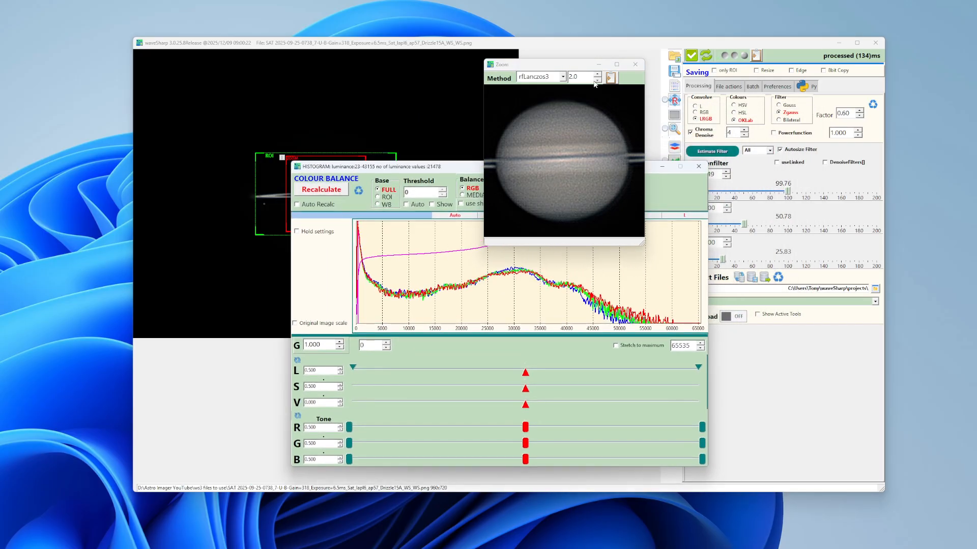
pyautogui.click(599, 65)
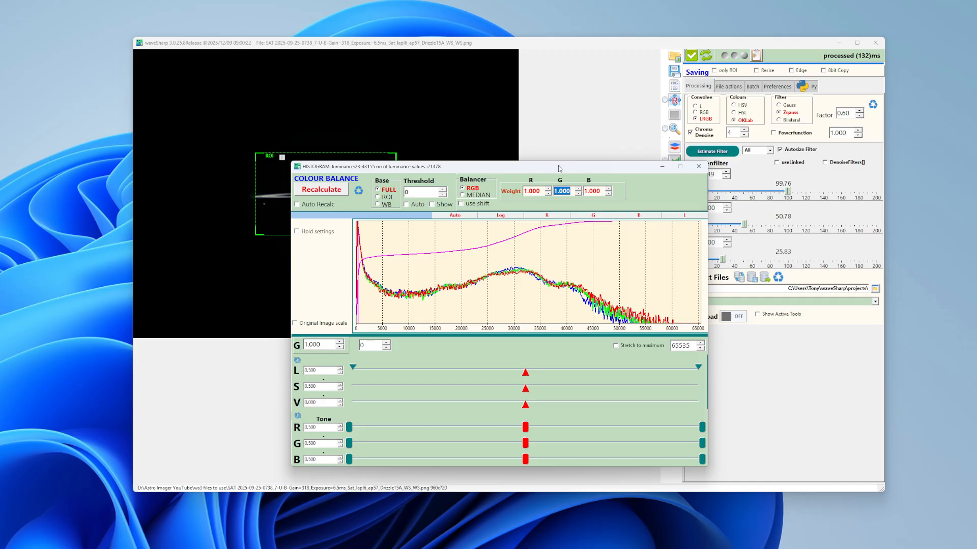
pyautogui.moveTo(559, 167); pyautogui.dragTo(672, 134)
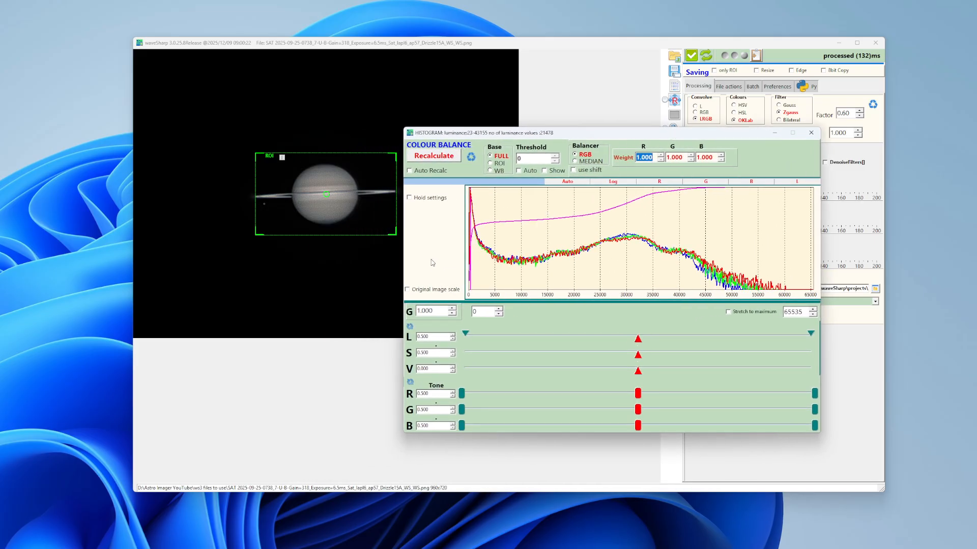
pyautogui.click(410, 171)
pyautogui.click(490, 164)
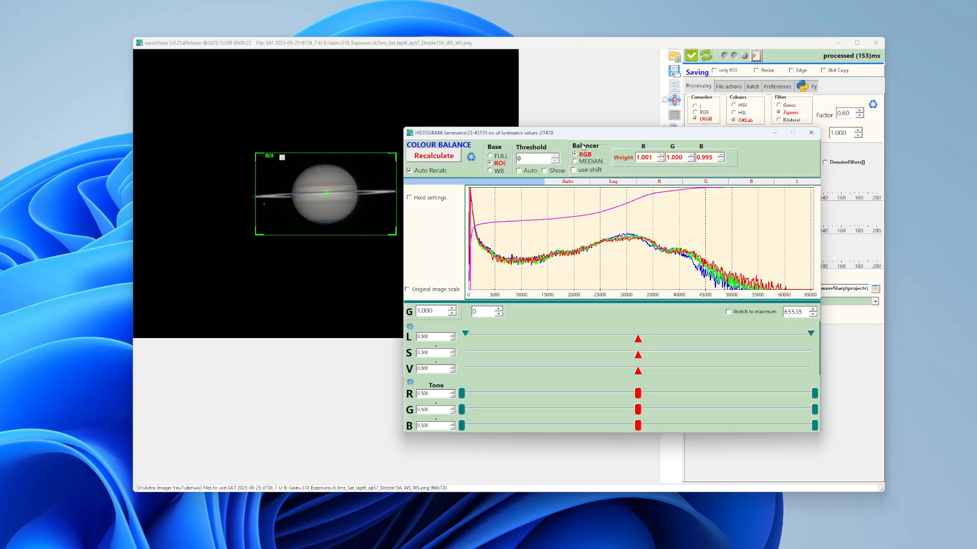
pyautogui.moveTo(594, 132); pyautogui.dragTo(635, 128)
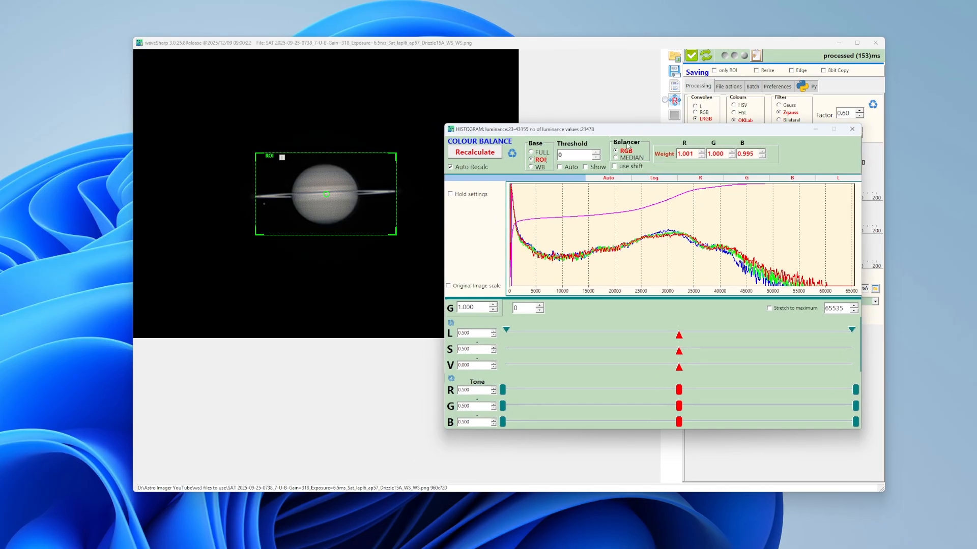
pyautogui.click(560, 167)
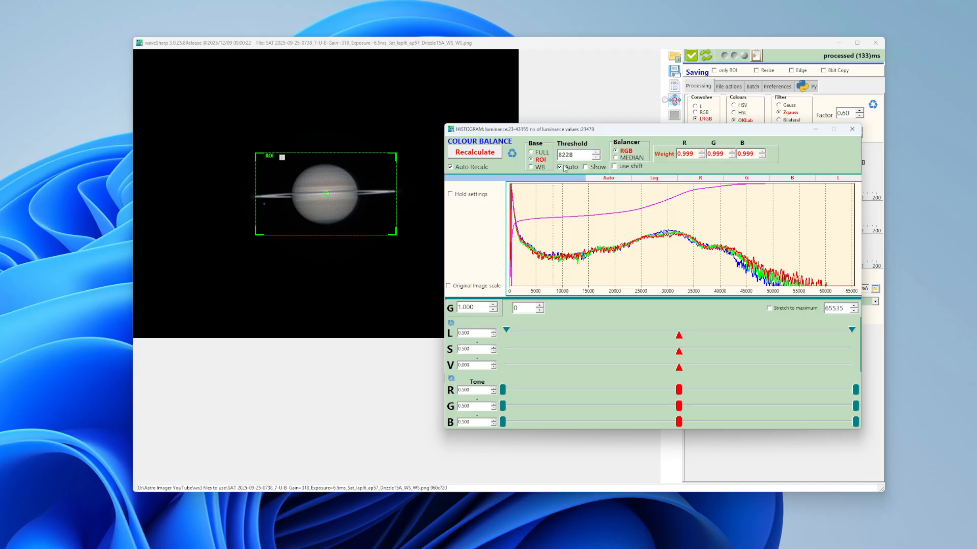
# - Boost the colours in the histogram by setting S to about 0.598 and V to about 0.193
pyautogui.doubleClick(715, 154)
pyautogui.moveTo(678, 353); pyautogui.dragTo(747, 352)
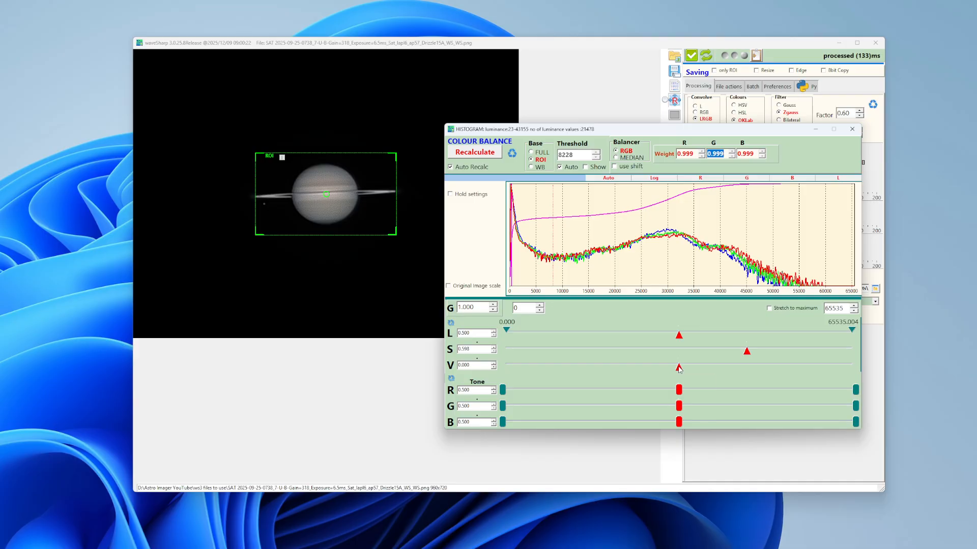
pyautogui.moveTo(679, 369); pyautogui.dragTo(713, 370)
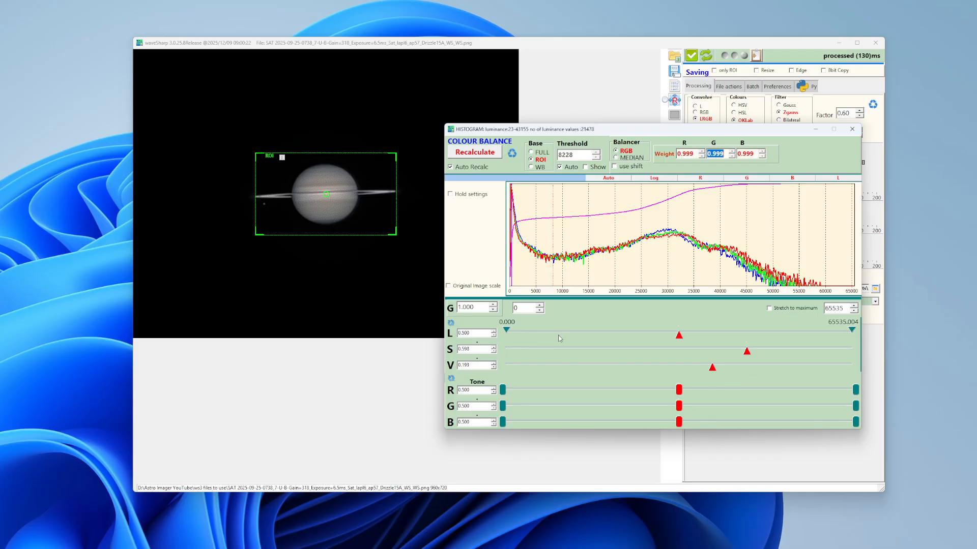
pyautogui.click(816, 130)
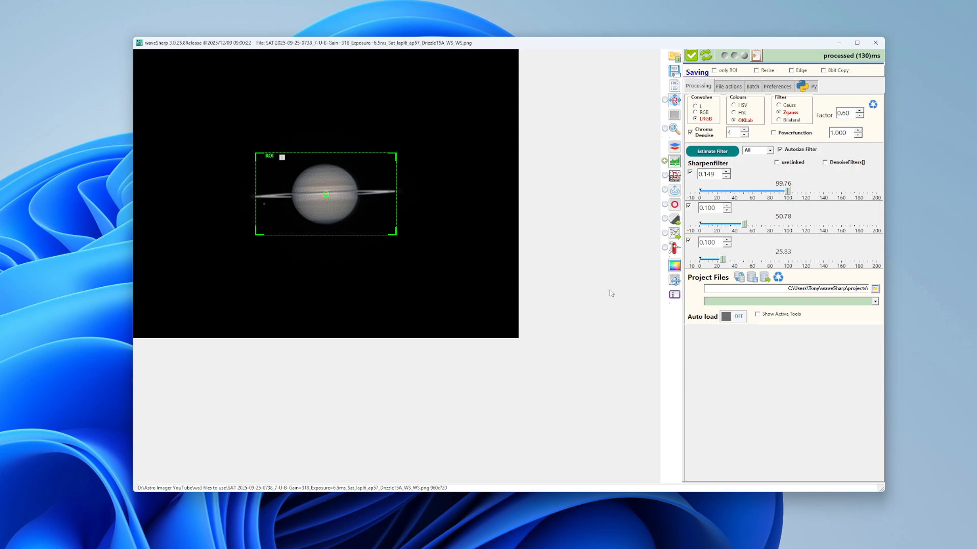
# - Apply Python denoising to POST-All Layers and toggle it off and on to compare the result
pyautogui.click(675, 176)
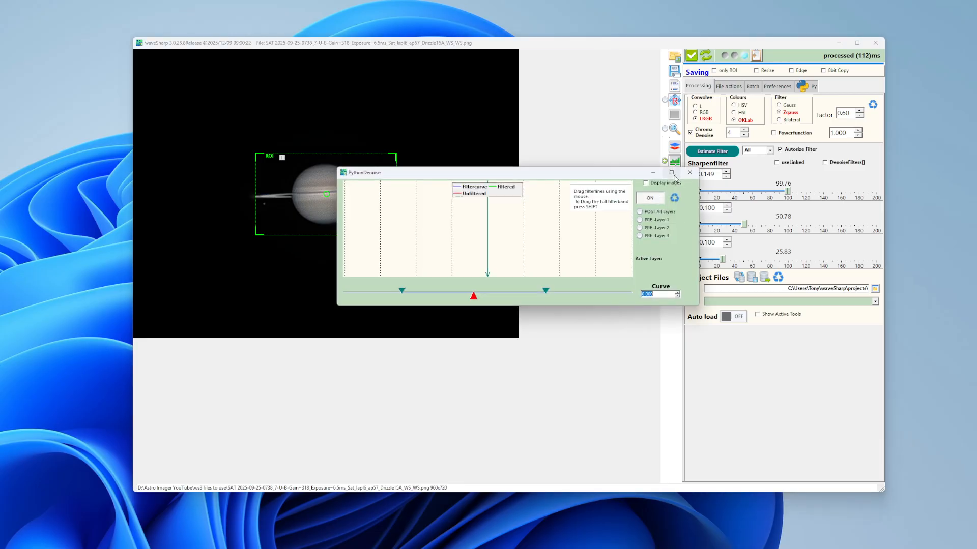
pyautogui.moveTo(541, 173); pyautogui.dragTo(485, 307)
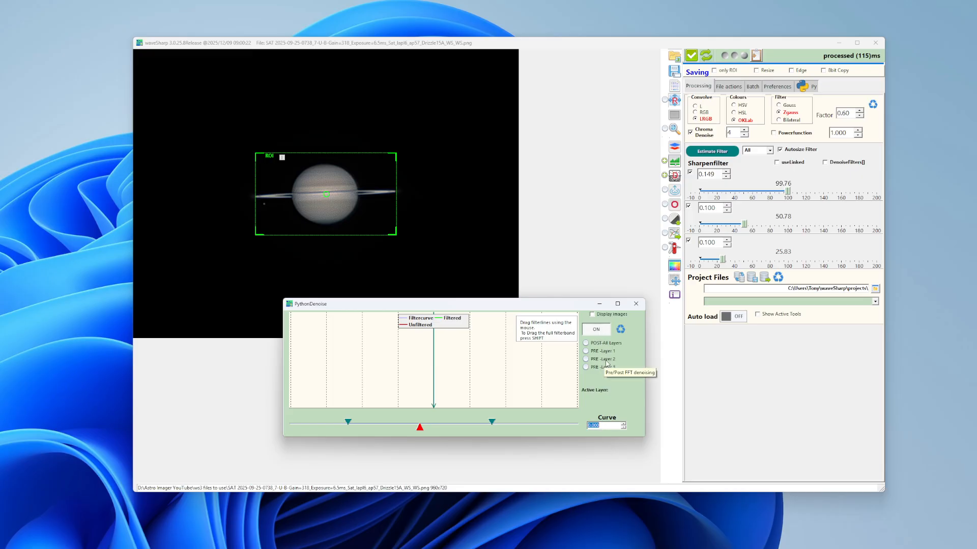
pyautogui.click(585, 343)
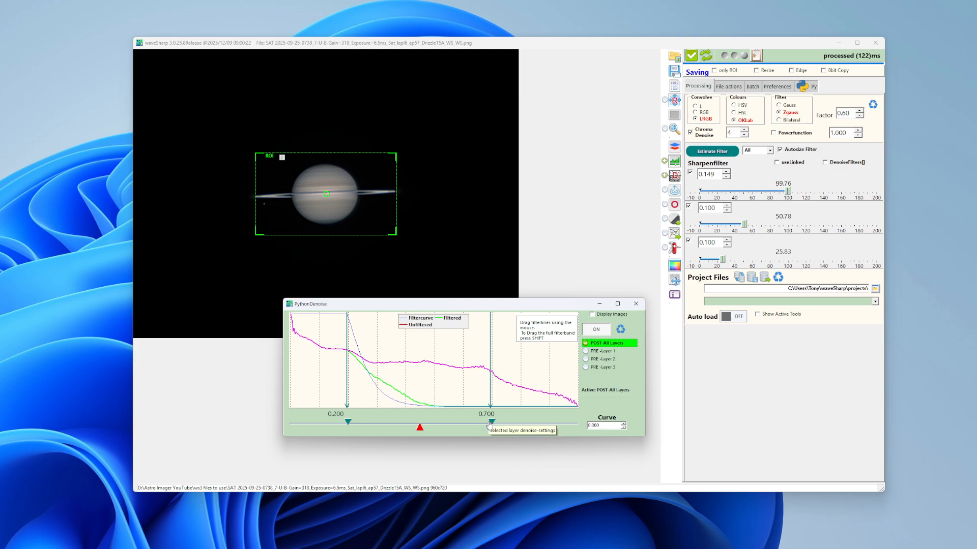
pyautogui.click(596, 331)
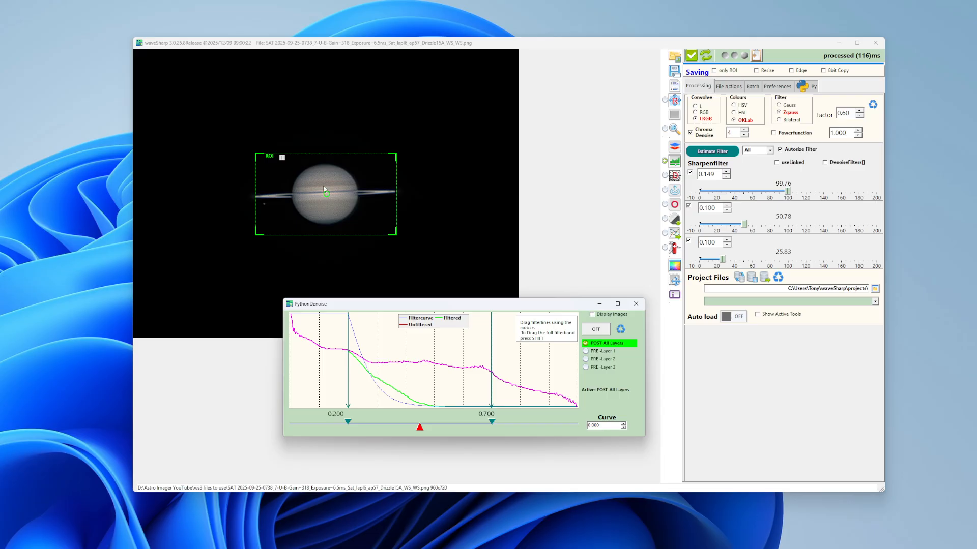
pyautogui.click(596, 331)
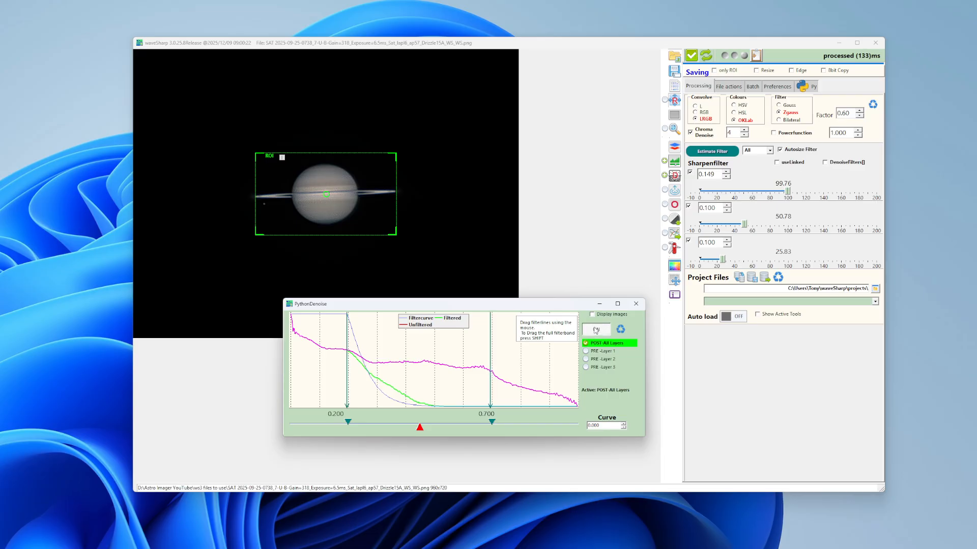
pyautogui.click(599, 305)
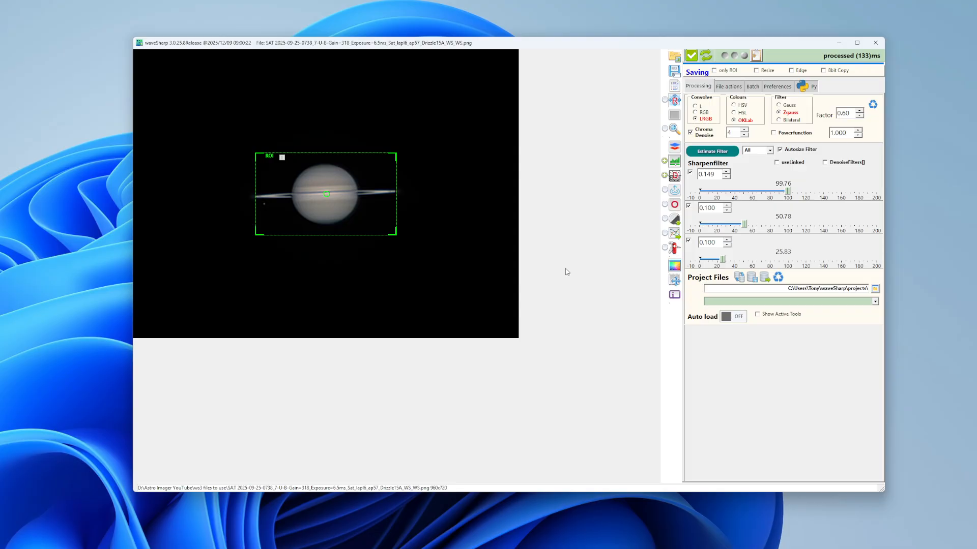
# - Open the DeRind tool and make it active
pyautogui.click(675, 205)
pyautogui.click(675, 207)
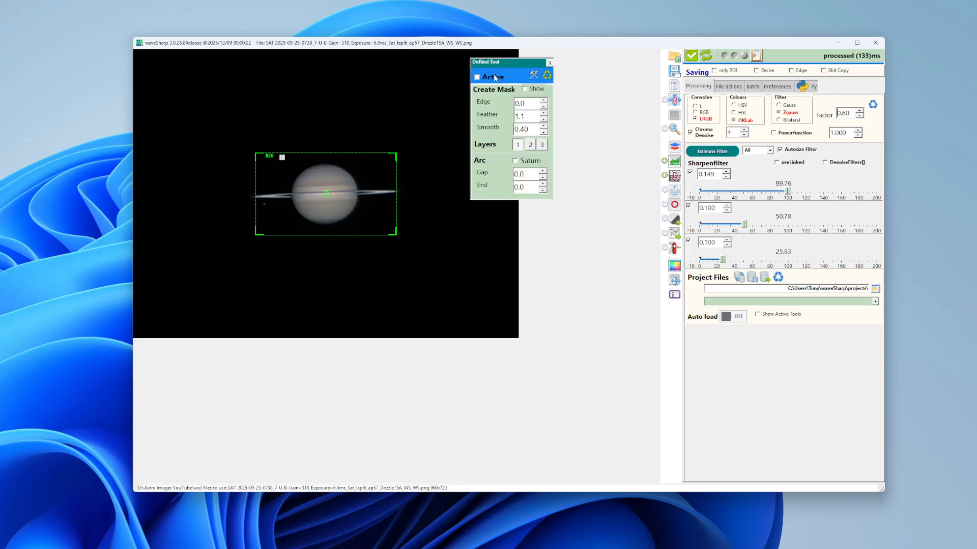
pyautogui.click(477, 77)
# - Hide the ROI frame and place the zoomed preview below the planet to inspect its edge
pyautogui.click(675, 101)
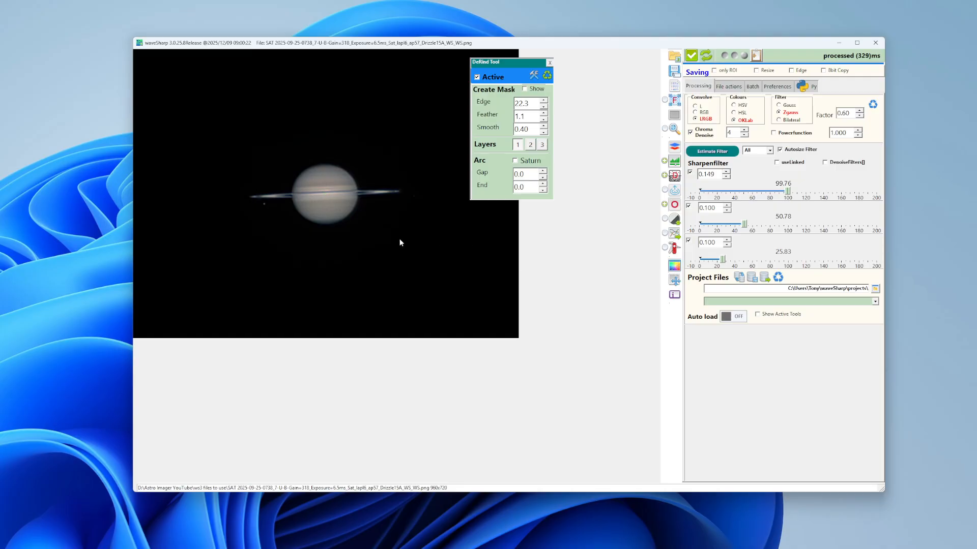
pyautogui.click(675, 128)
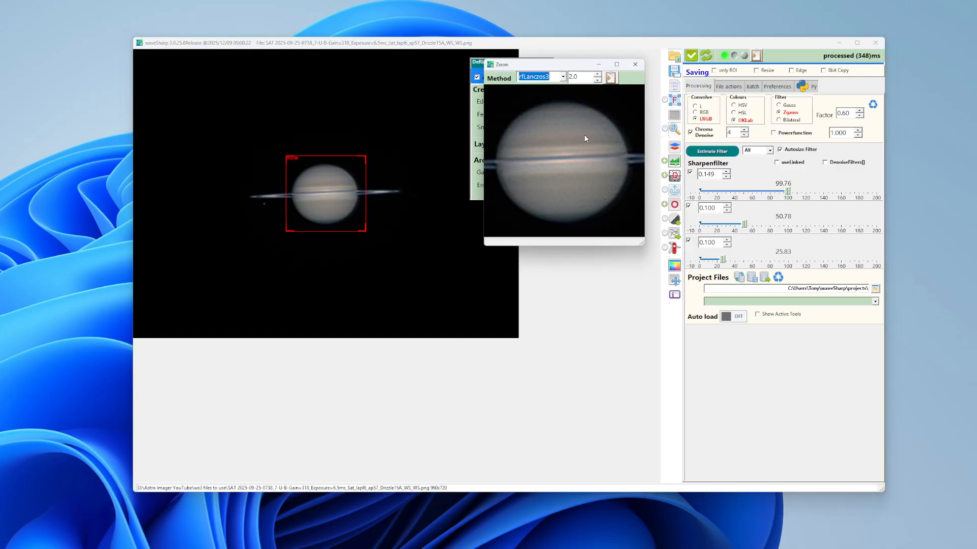
pyautogui.moveTo(559, 65); pyautogui.dragTo(299, 263)
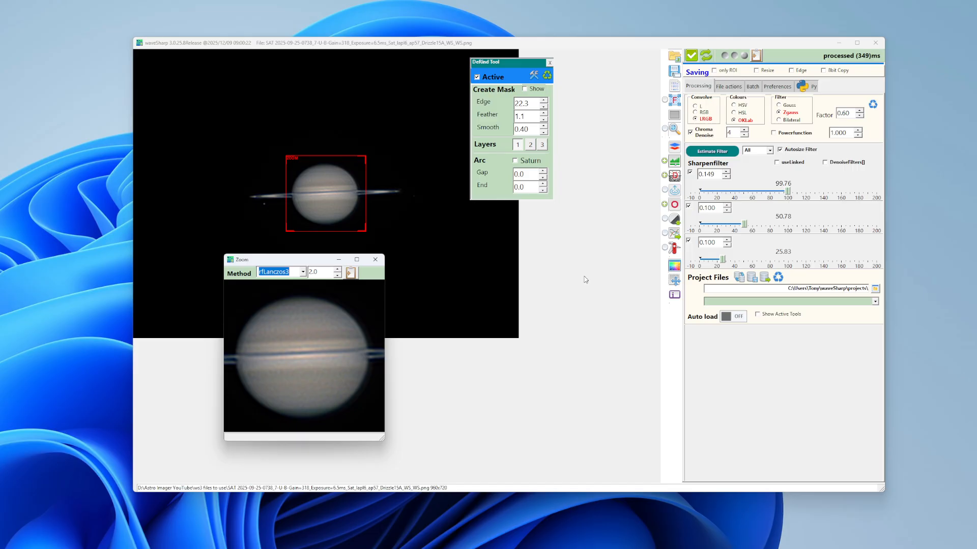
# - Set the DeRind mask's Edge value to 21.0
pyautogui.click(534, 104)
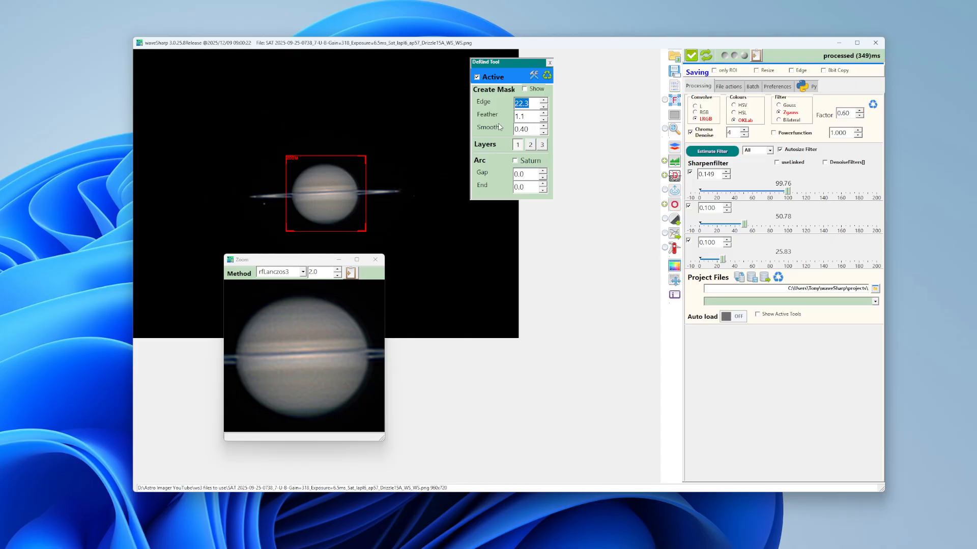
pyautogui.write('021')
pyautogui.press('Return')
pyautogui.moveTo(528, 116); pyautogui.dragTo(506, 212)
pyautogui.moveTo(499, 352); pyautogui.dragTo(572, 327)
# - Show the DeRind mask and enable the Saturn arc, toggling the mask display to check the image underneath
pyautogui.click(525, 90)
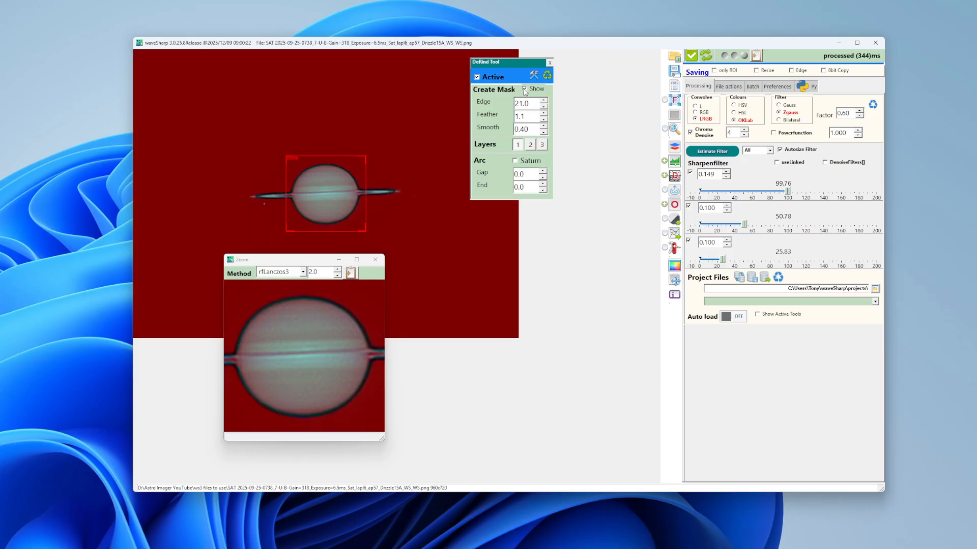
pyautogui.click(515, 161)
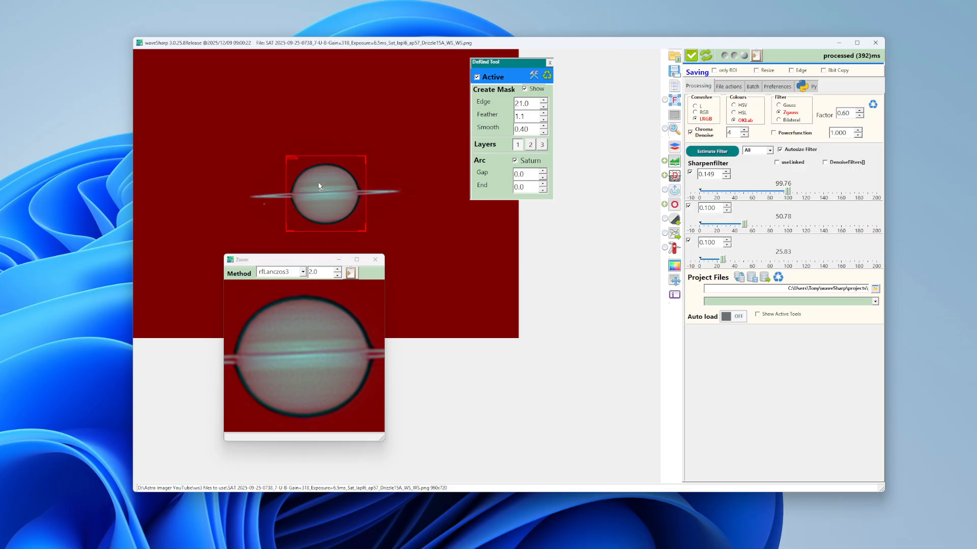
pyautogui.click(525, 89)
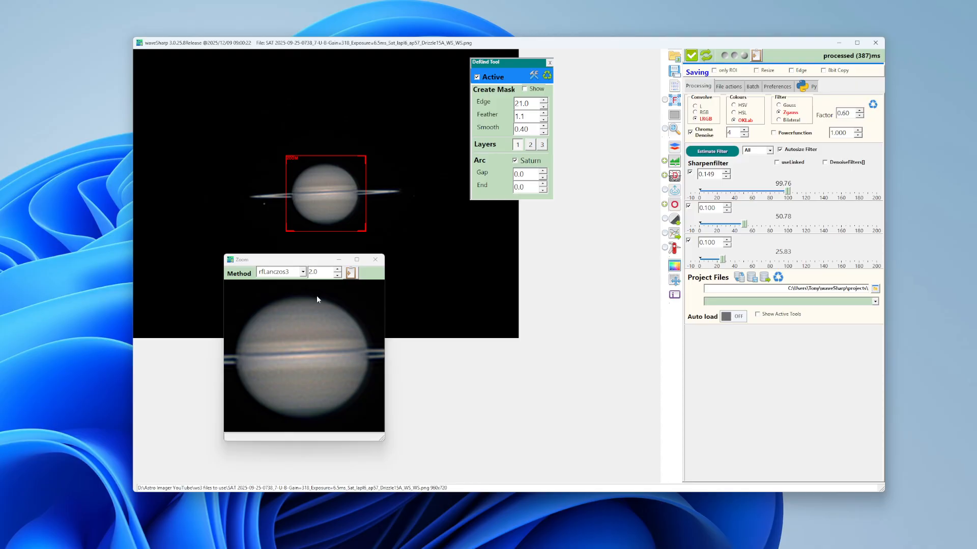
pyautogui.click(525, 89)
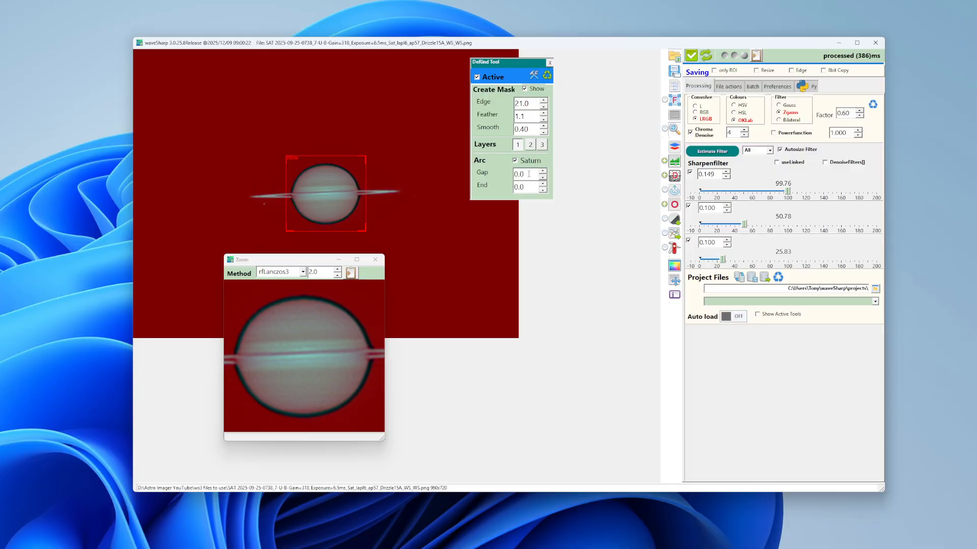
# - Set the Saturn arc's Gap to 174.0 in the DeRind mask
pyautogui.scroll(12, 528, 174)
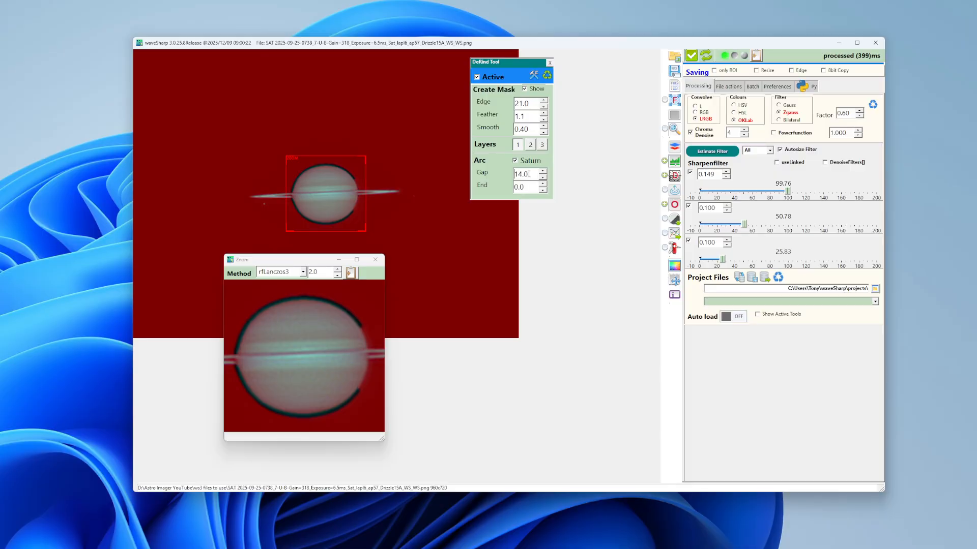
pyautogui.scroll(10, 529, 174)
pyautogui.scroll(12, 530, 174)
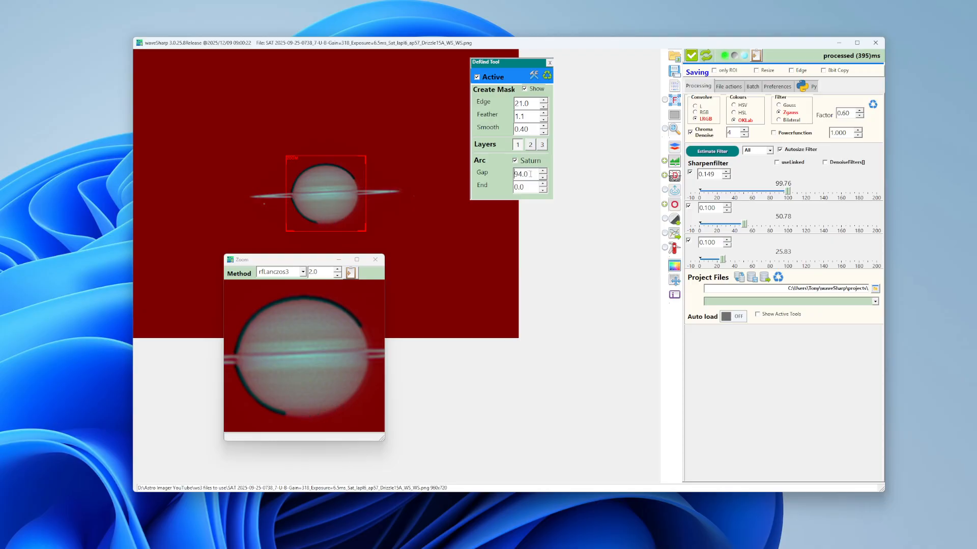
pyautogui.scroll(9, 530, 174)
pyautogui.scroll(13, 532, 174)
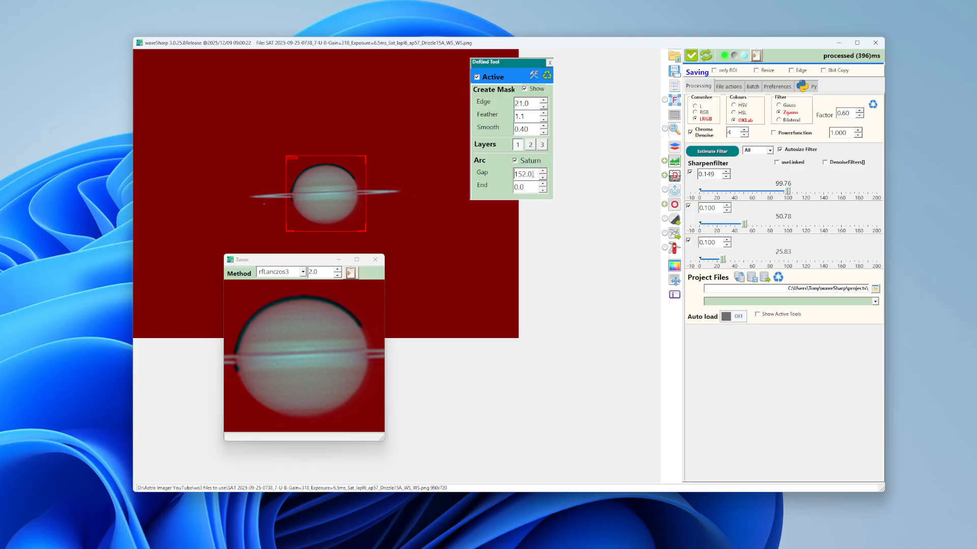
pyautogui.scroll(3, 532, 174)
pyautogui.scroll(-1, 528, 186)
# - Set the Saturn arc's End to -90.0
pyautogui.scroll(-20, 530, 186)
pyautogui.scroll(-18, 532, 186)
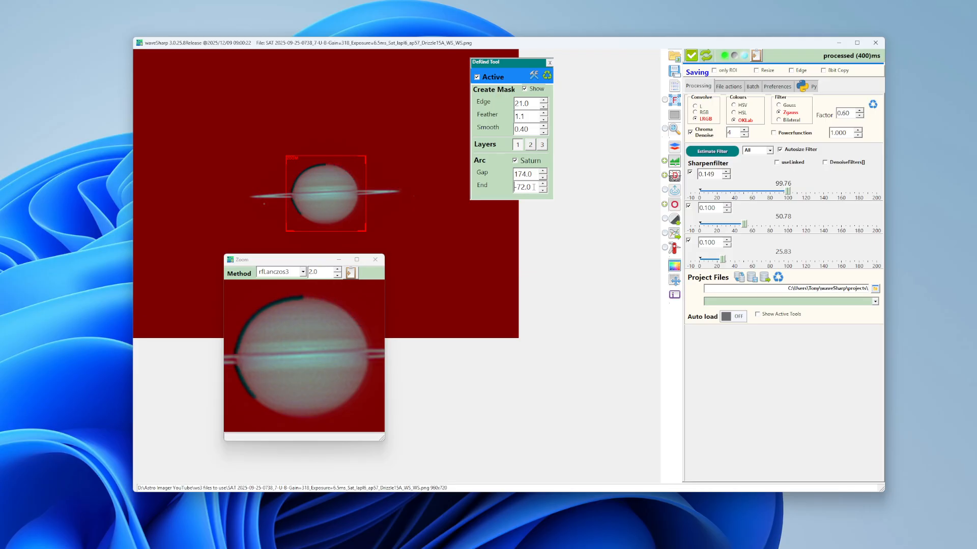
pyautogui.scroll(-5, 532, 187)
# - Hide the DeRind mask, compare the planet's edge with the correction off and on, and close the tool
pyautogui.click(524, 89)
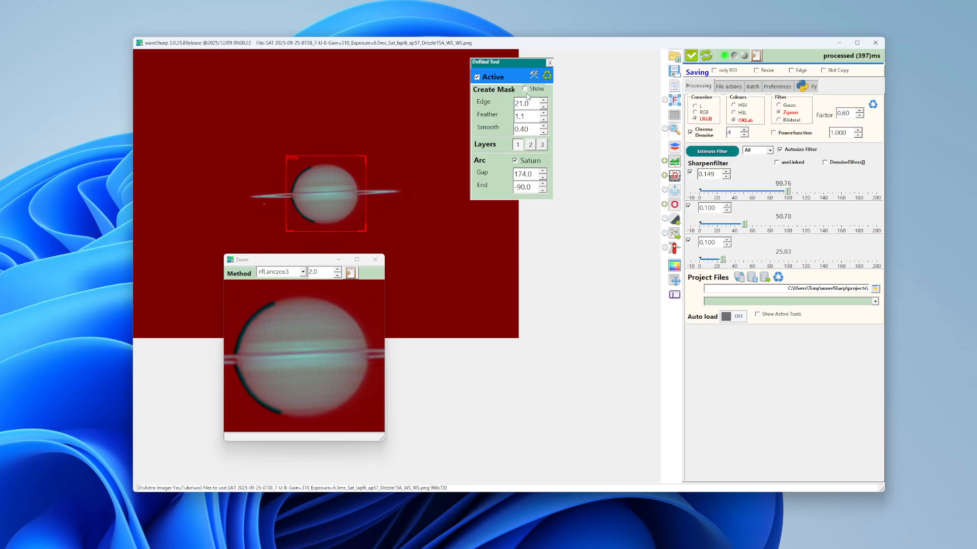
pyautogui.click(477, 77)
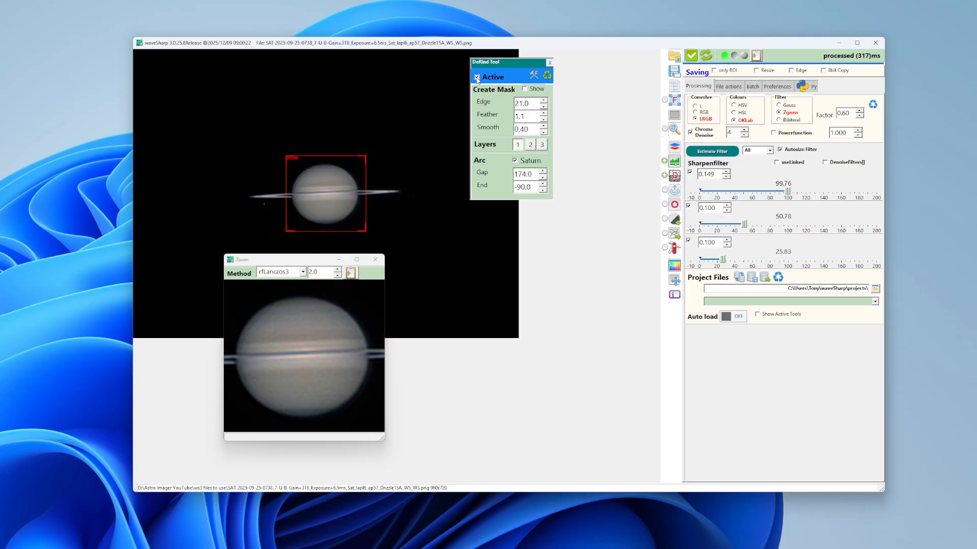
pyautogui.click(477, 78)
pyautogui.click(478, 78)
pyautogui.click(550, 64)
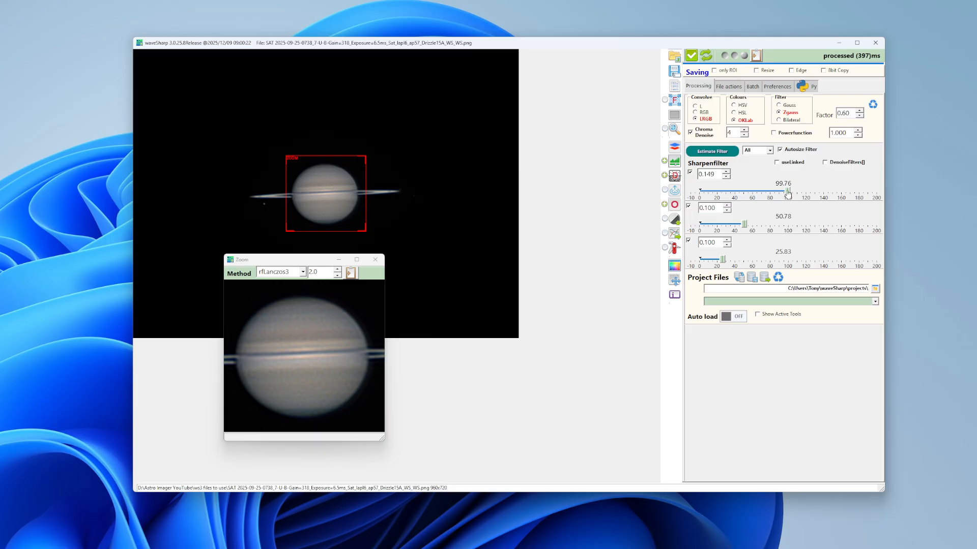
# - Reduce the three sharpening layers to about 75.72, 36.26 and 17.21
pyautogui.moveTo(787, 192); pyautogui.dragTo(767, 195)
pyautogui.moveTo(744, 224); pyautogui.dragTo(731, 227)
pyautogui.moveTo(723, 260); pyautogui.dragTo(714, 262)
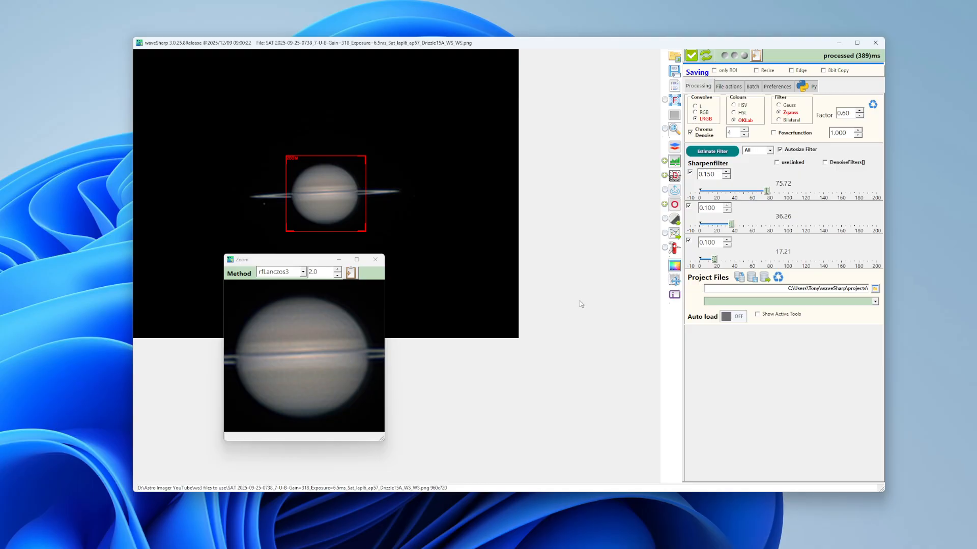
# - Move the zoomed preview clear of the planet and activate the Background tool with its mask shown
pyautogui.moveTo(312, 263); pyautogui.dragTo(263, 284)
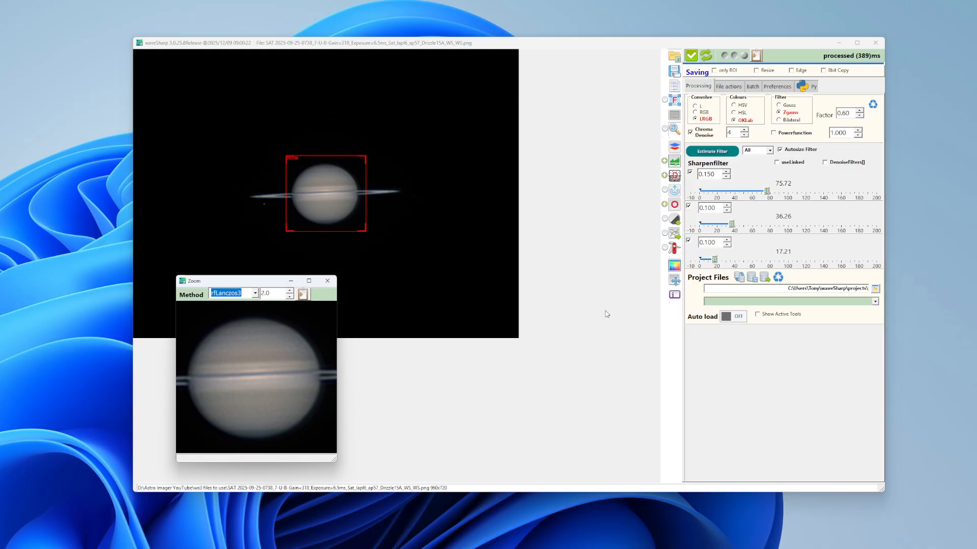
pyautogui.click(674, 192)
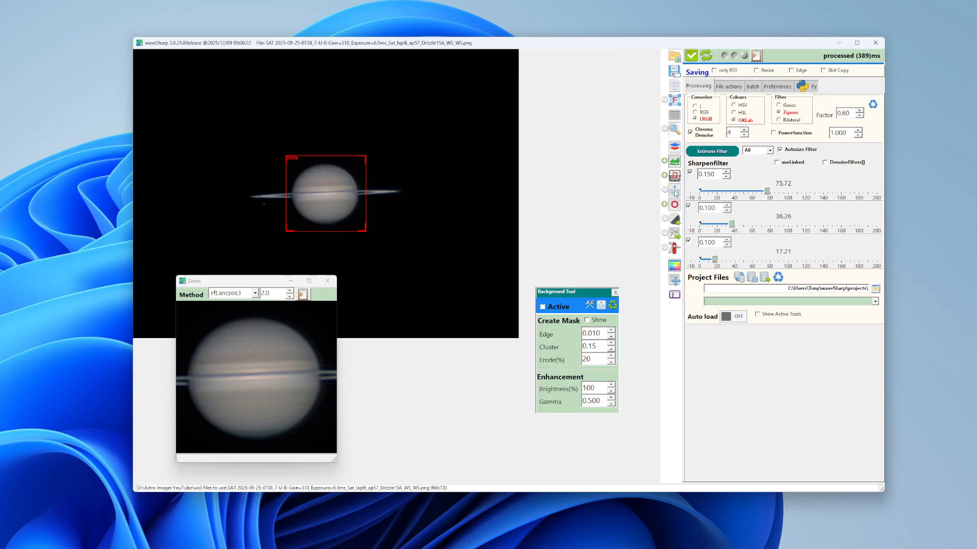
pyautogui.moveTo(584, 295); pyautogui.dragTo(585, 89)
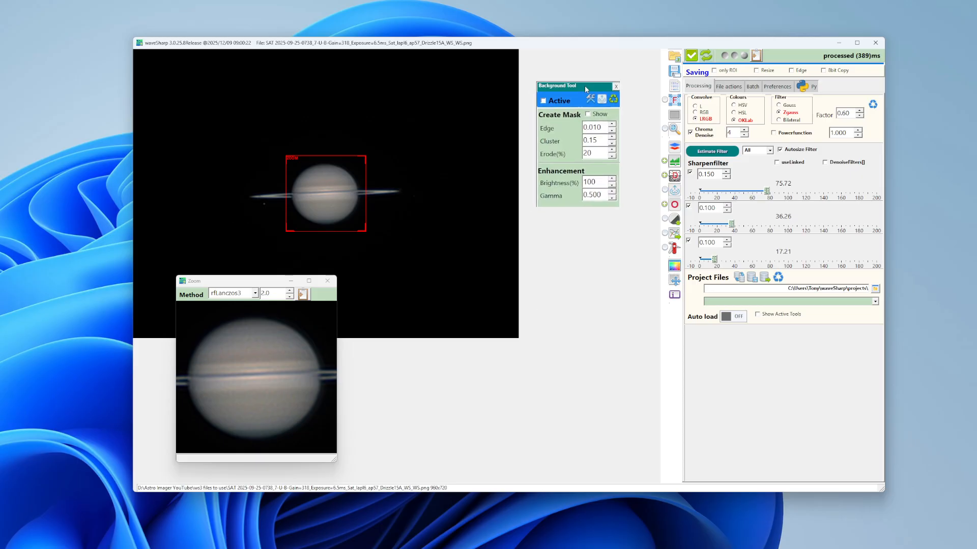
pyautogui.click(544, 101)
pyautogui.click(588, 114)
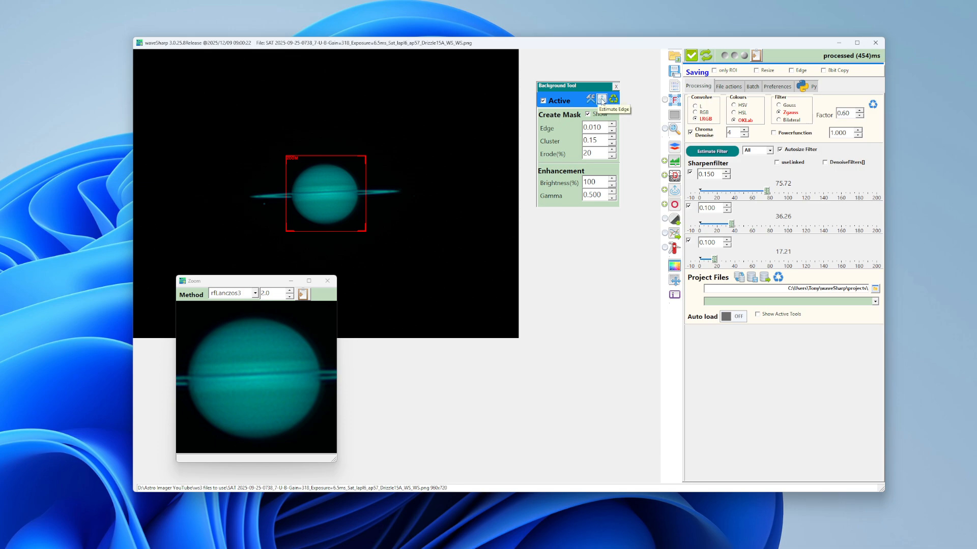
# - Estimate the background mask's Edge value automatically, checking the image both without and with the mask
pyautogui.click(601, 100)
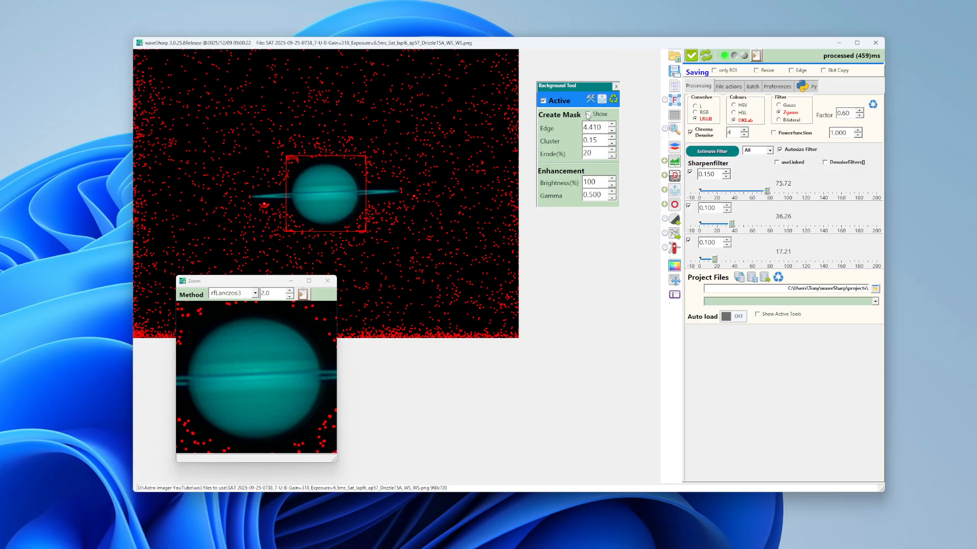
pyautogui.click(588, 115)
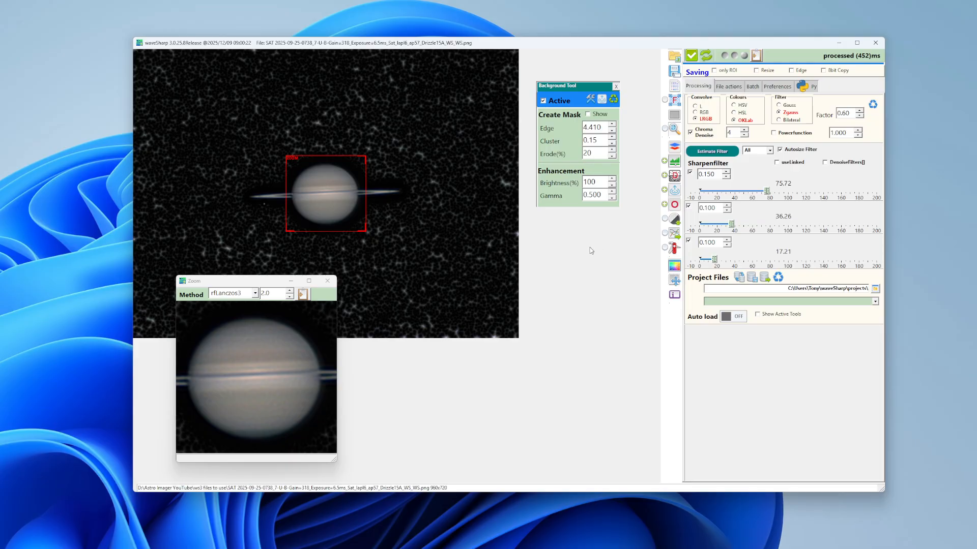
pyautogui.click(588, 115)
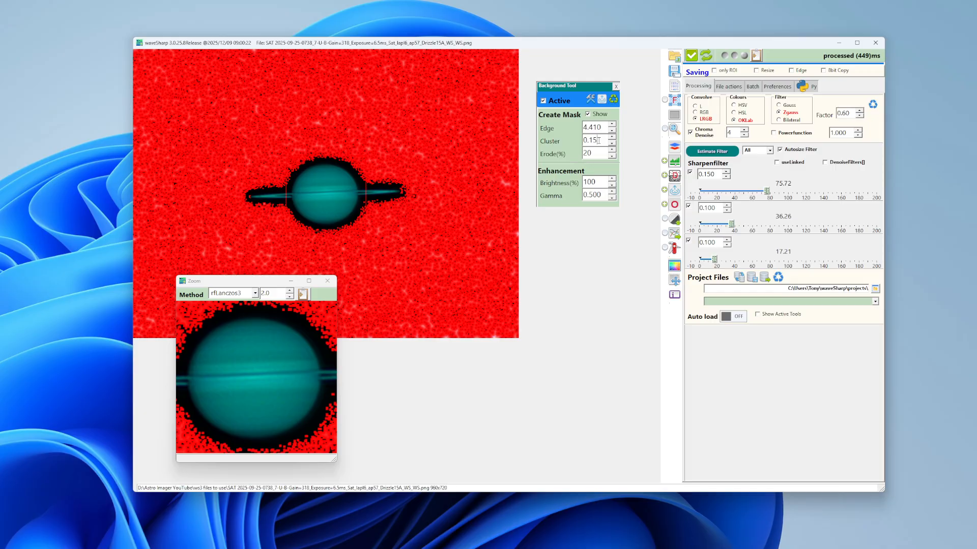
# - Set the background mask's Cluster to 0.35 and Erode to 17%, and inspect the moon beyond the ring tip with the mask hidden
pyautogui.scroll(4, 598, 141)
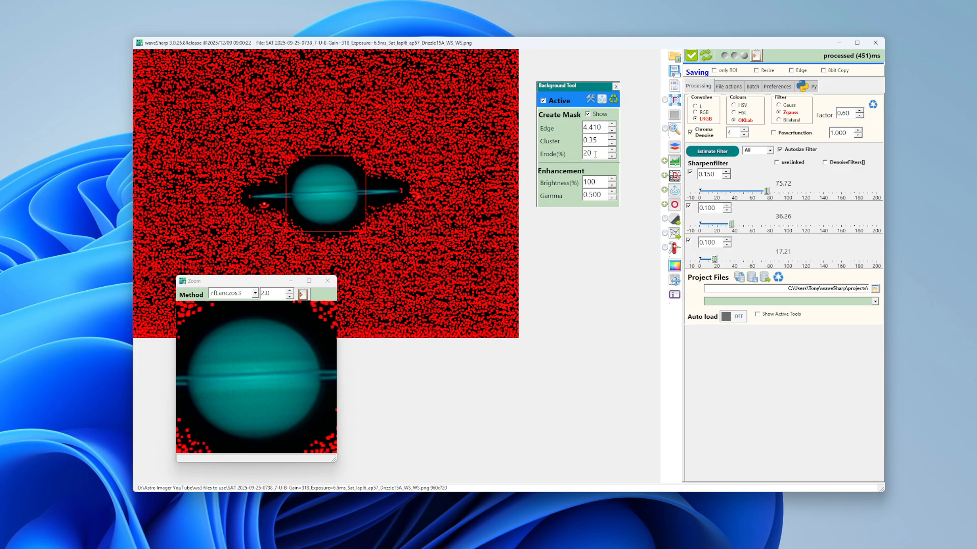
pyautogui.scroll(-2, 596, 154)
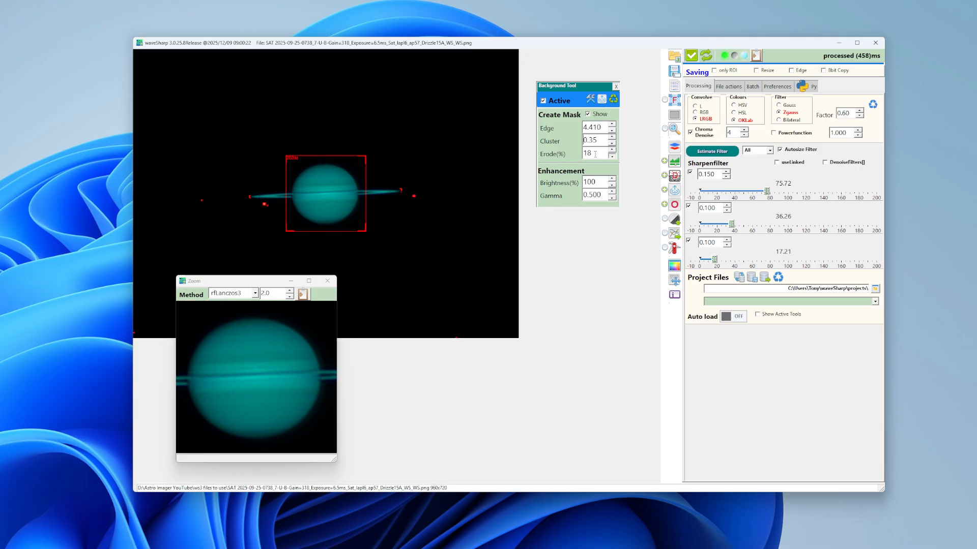
pyautogui.scroll(-1, 596, 153)
pyautogui.click(588, 115)
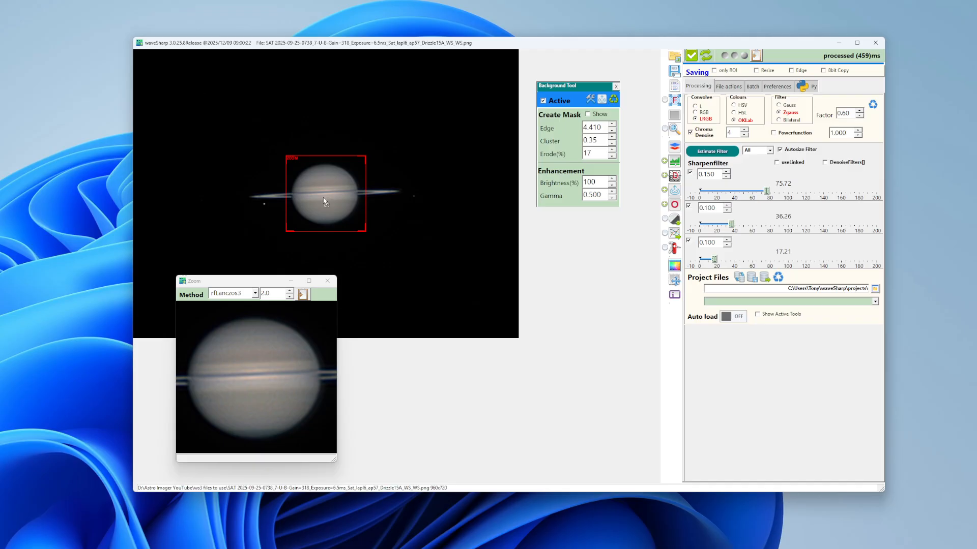
pyautogui.moveTo(325, 199); pyautogui.dragTo(413, 200)
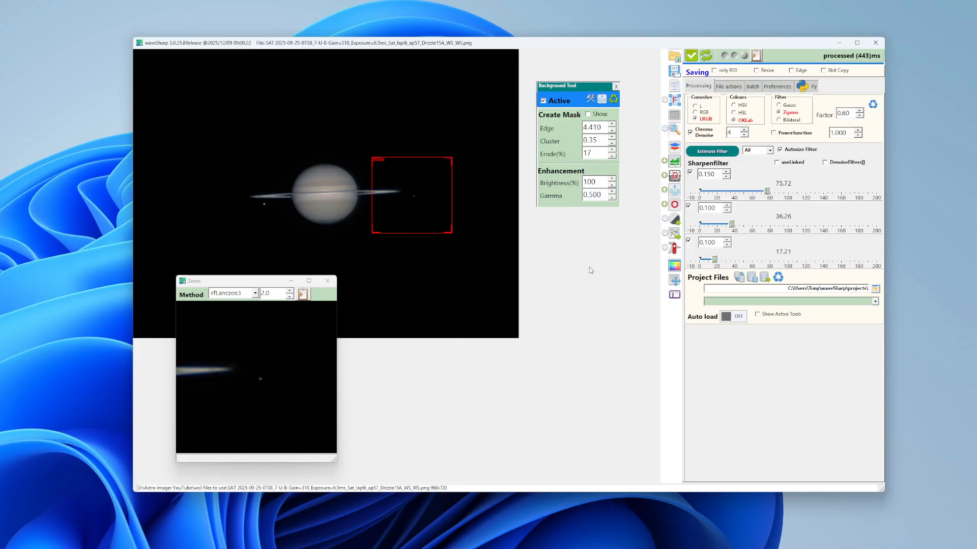
# - Open the Curves tool, load the Linear preset and make the tool active
pyautogui.click(675, 234)
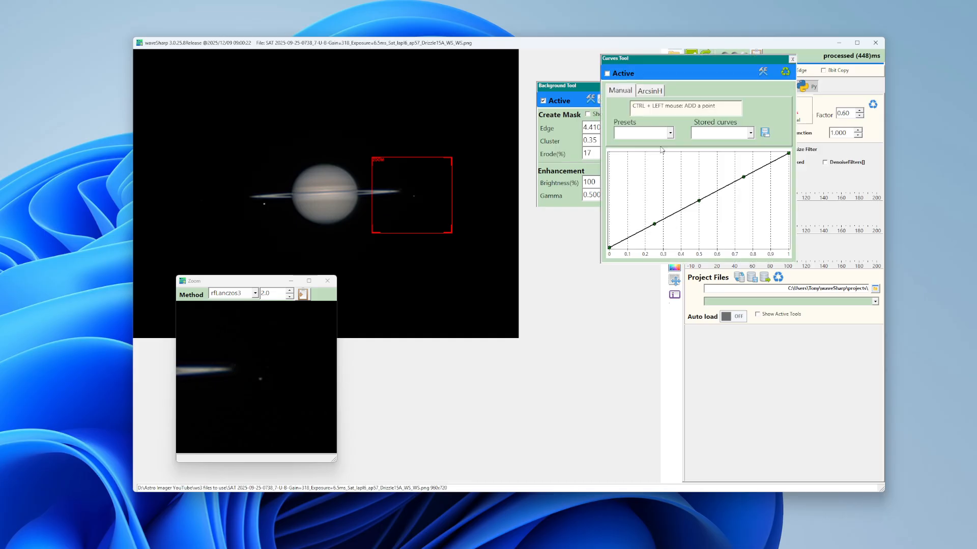
pyautogui.click(668, 134)
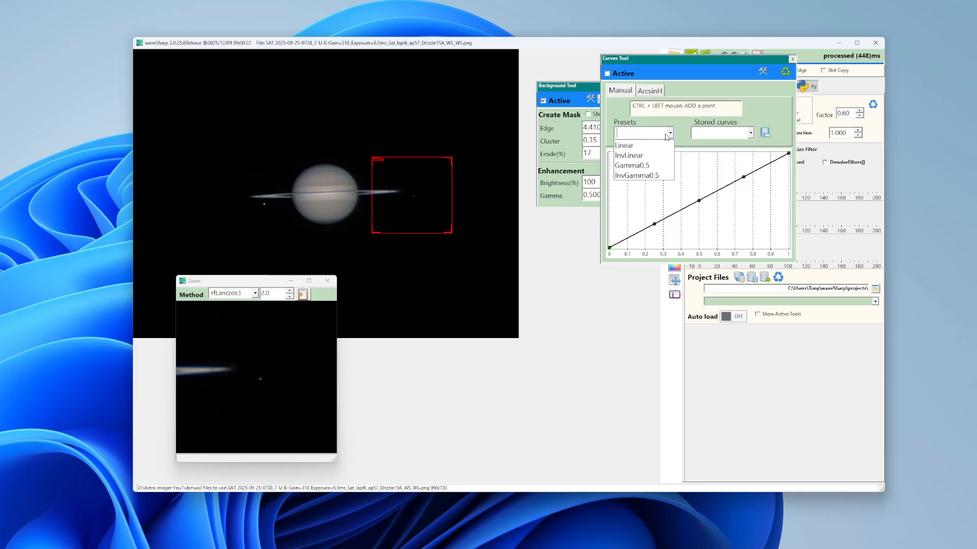
pyautogui.click(630, 146)
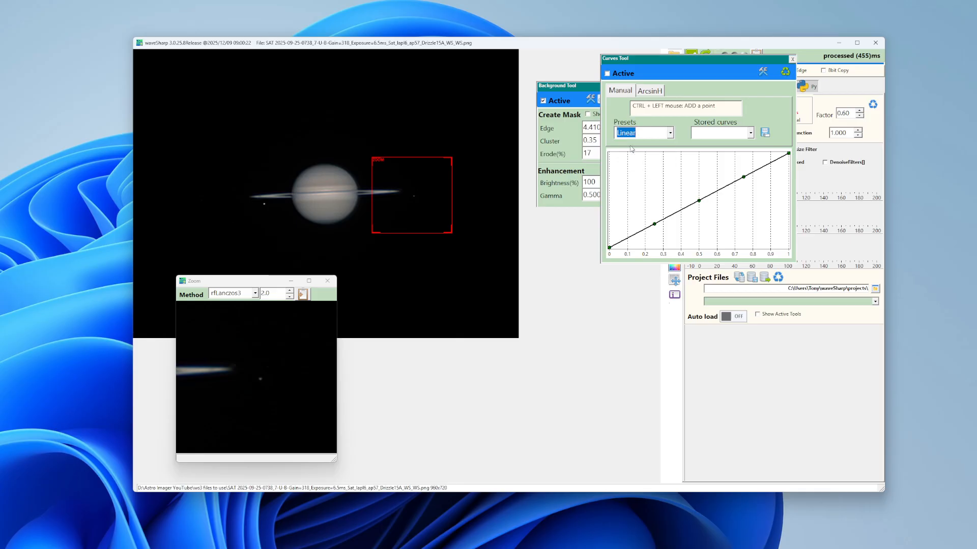
pyautogui.click(608, 74)
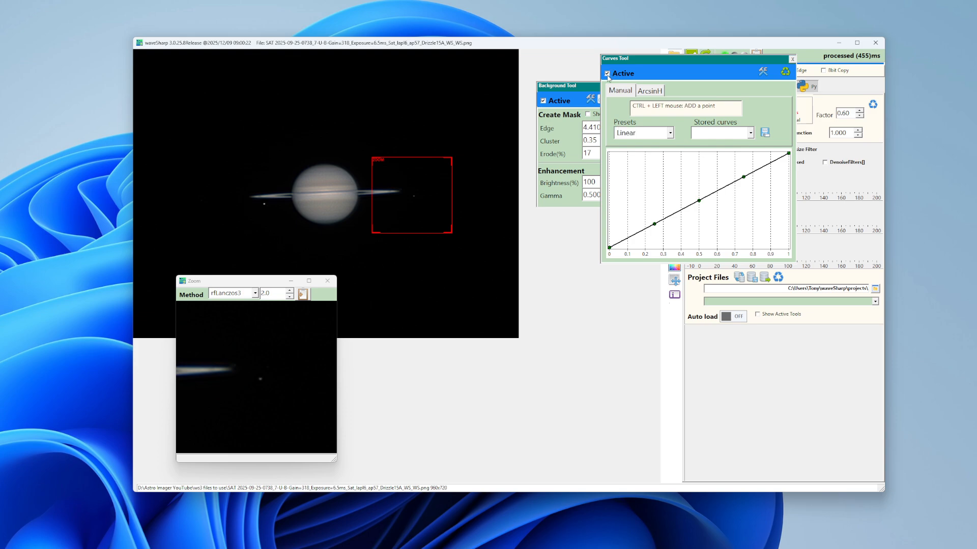
# - Remove the curve point at 0.25, raise the 0.5 and 0.75 points slightly, and move the Curves tool below the image
pyautogui.rightClick(654, 225)
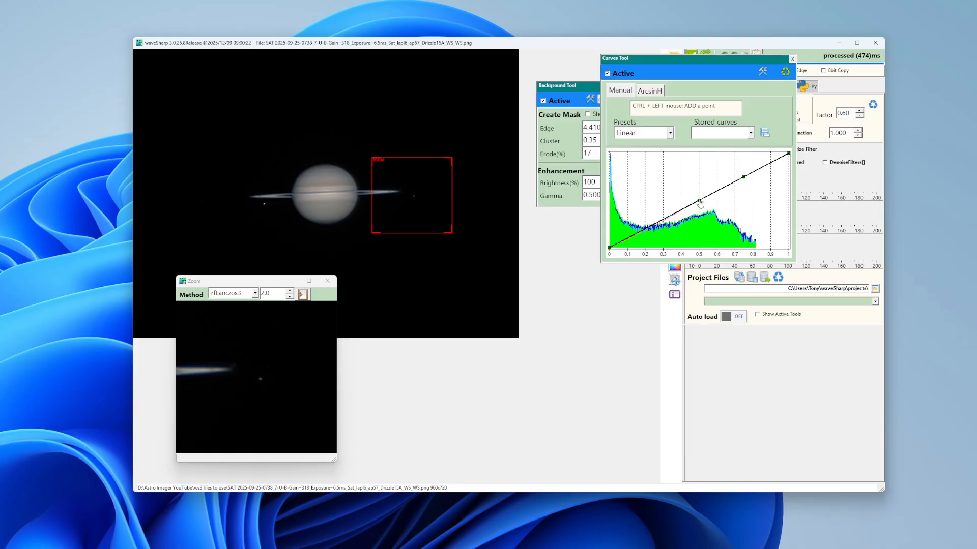
pyautogui.moveTo(700, 200); pyautogui.dragTo(741, 176)
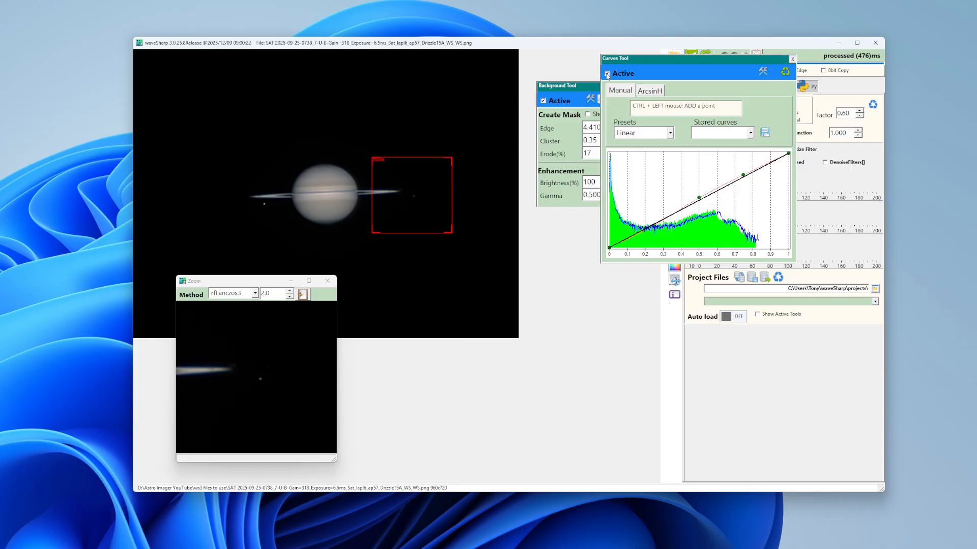
pyautogui.moveTo(683, 60); pyautogui.dragTo(535, 267)
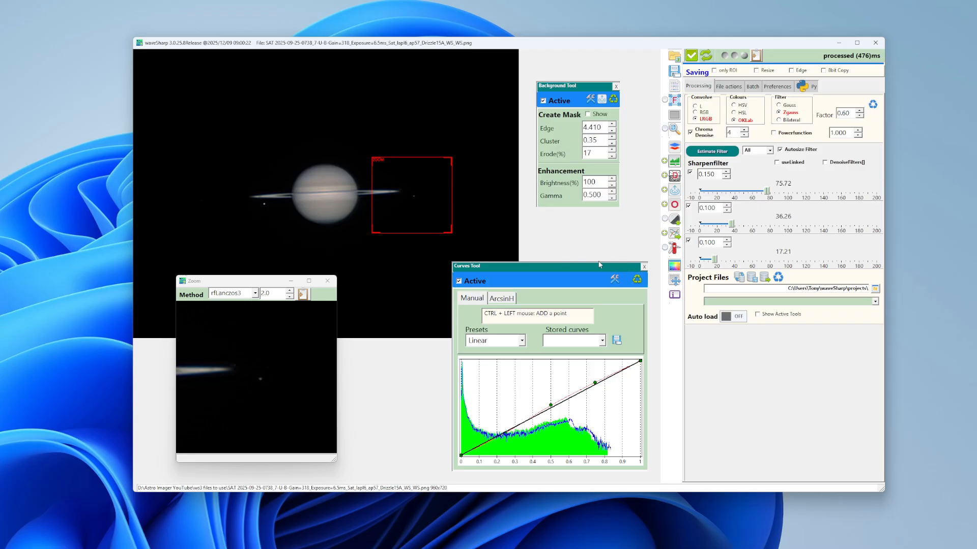
# - Open the extra processing options beside the planet, make them active and enable Con's deCONvolve
pyautogui.click(674, 249)
pyautogui.moveTo(642, 213); pyautogui.dragTo(534, 73)
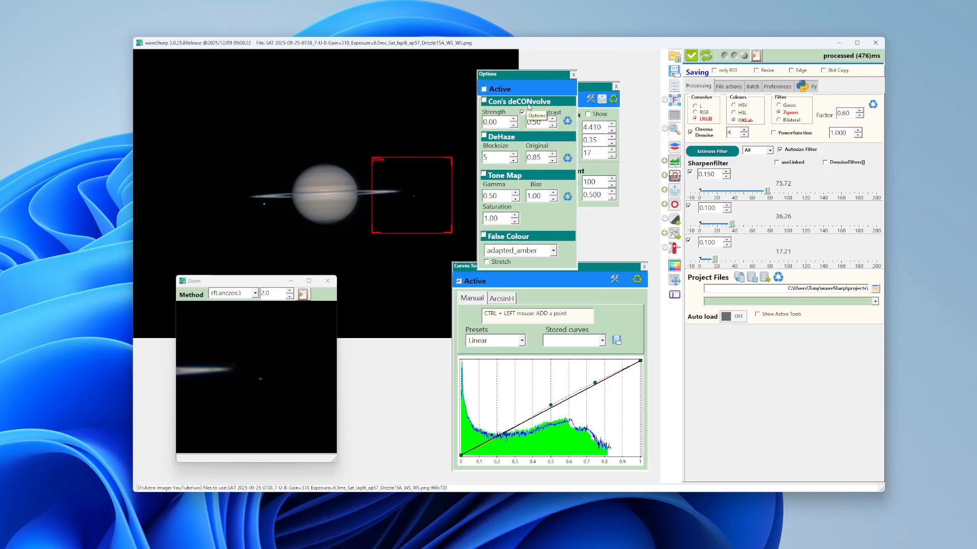
pyautogui.click(483, 90)
pyautogui.click(484, 100)
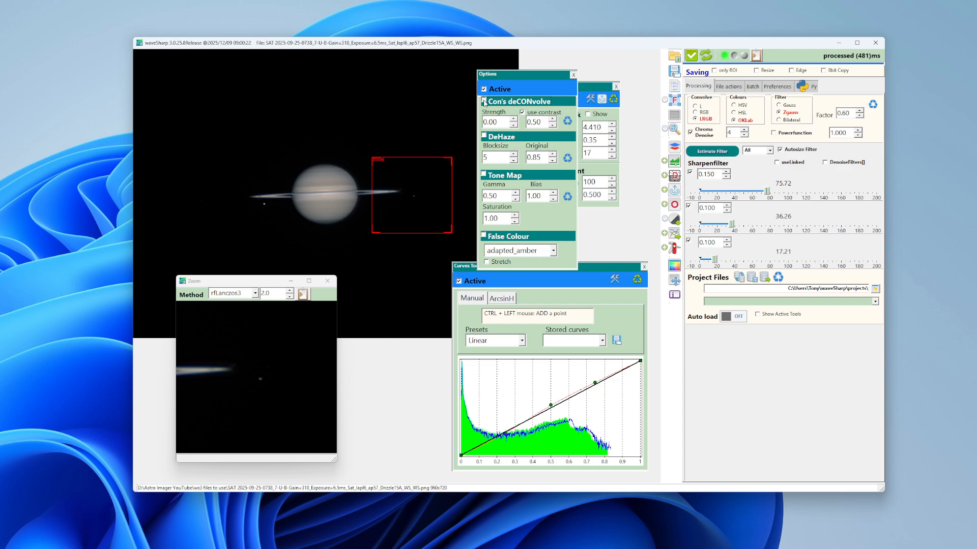
# - Set the Con's deCONvolve Strength to 9.00
pyautogui.click(499, 123)
pyautogui.press('Up')
pyautogui.press('Up')
pyautogui.press('Up')
pyautogui.press('Up')
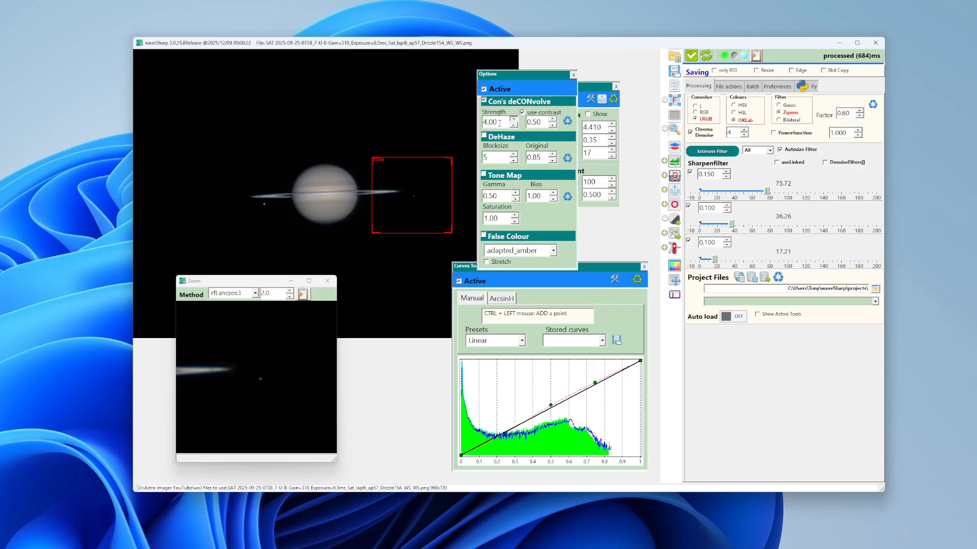
pyautogui.press('Up')
pyautogui.press('Up')
pyautogui.press('Up')
pyautogui.press('Up')
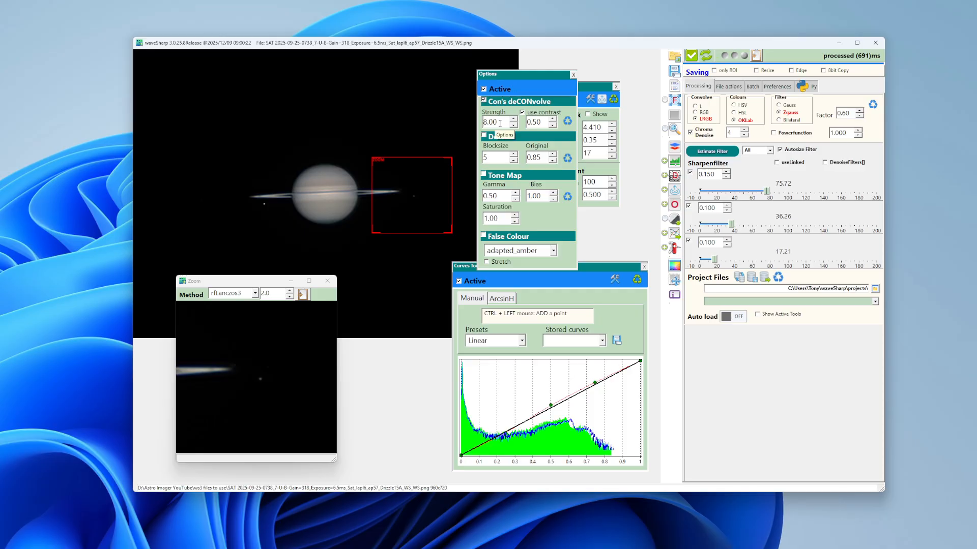
pyautogui.press('Up')
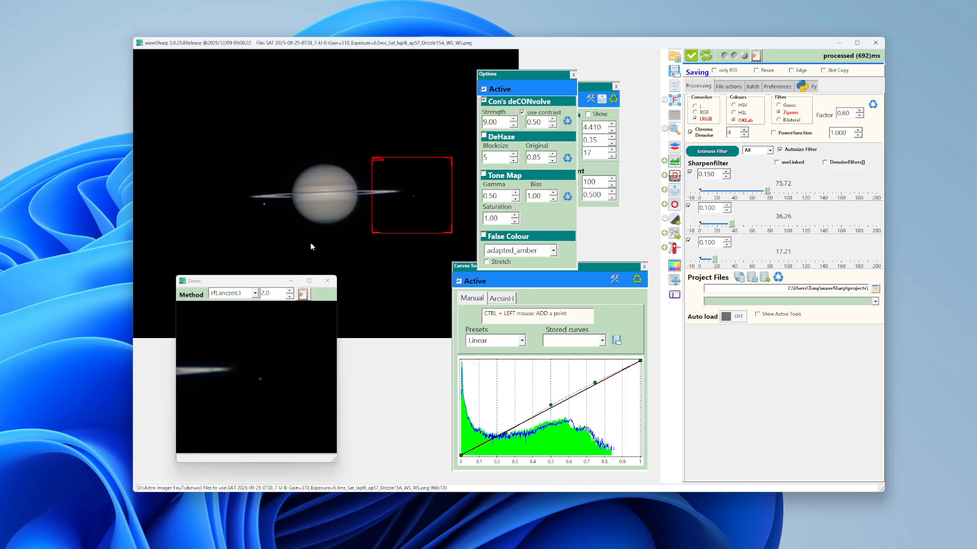
# - Return the zoomed preview to the planet and compare its detail with the deconvolution off and on
pyautogui.moveTo(410, 200); pyautogui.dragTo(328, 205)
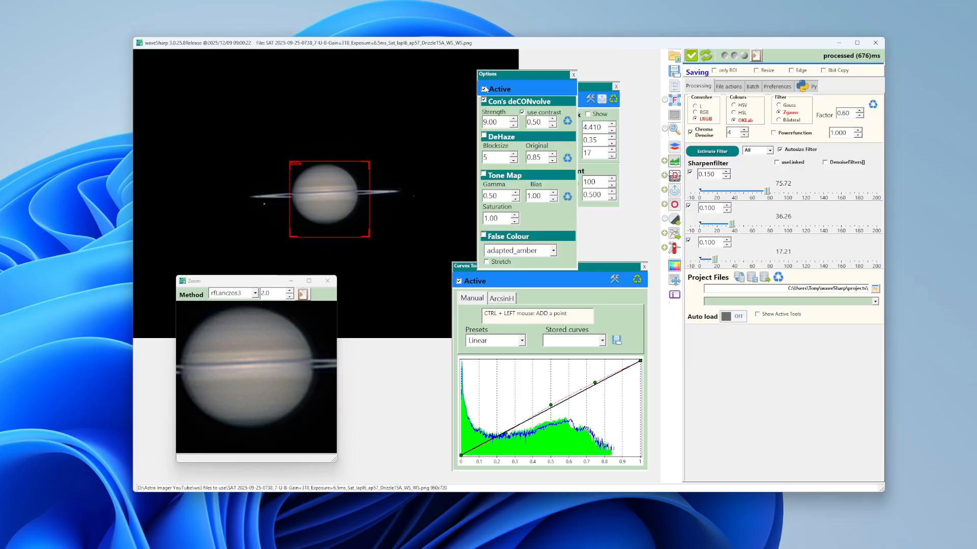
pyautogui.click(484, 90)
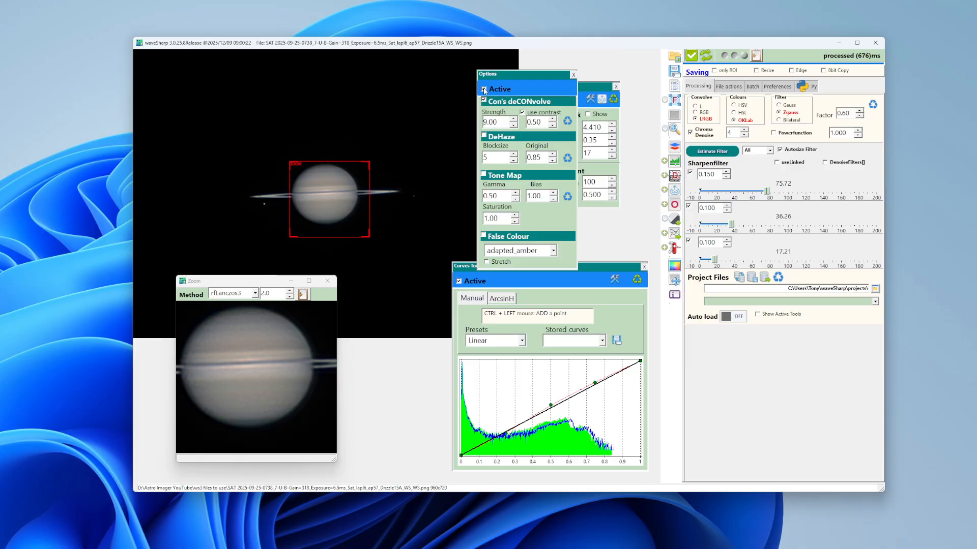
pyautogui.click(484, 89)
pyautogui.click(483, 89)
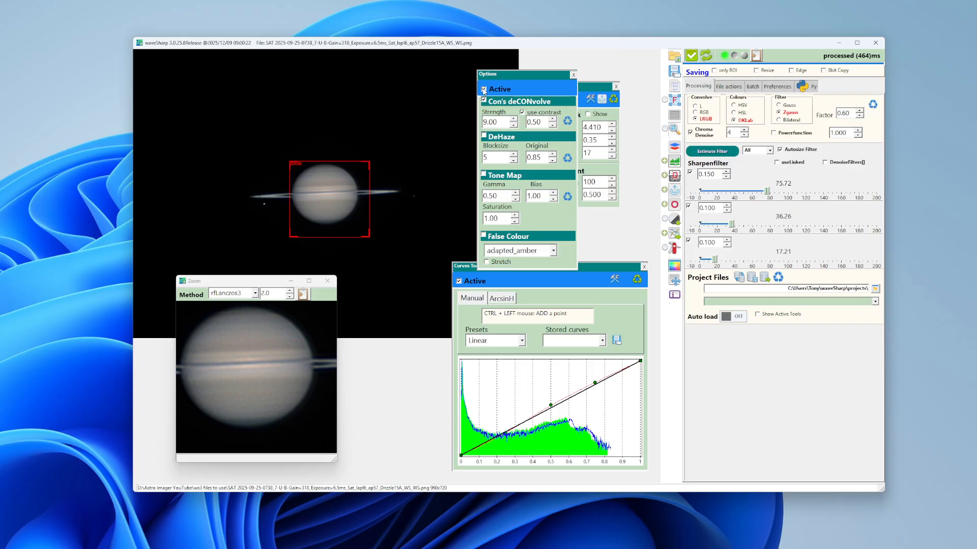
pyautogui.click(484, 89)
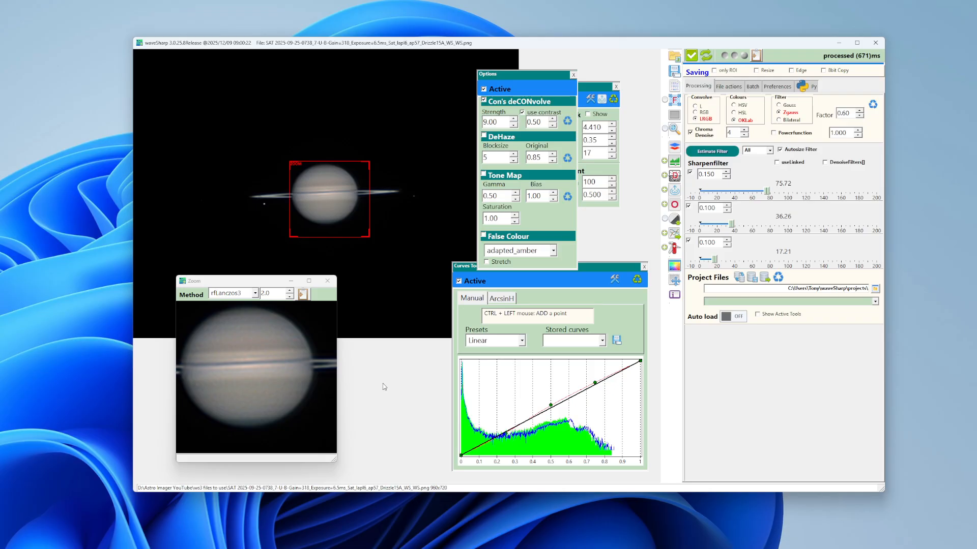